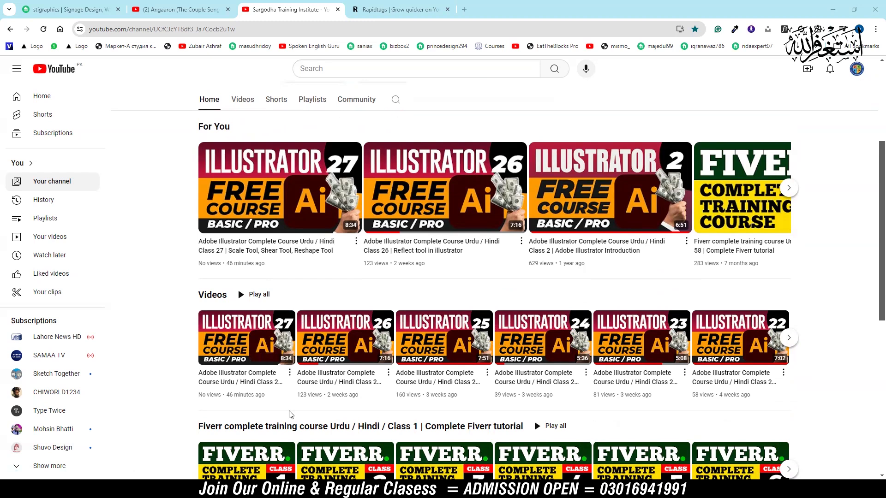
Step: Look over the Sargodha Training Institute channel's home page and its created playlists
scroll(290, 413, up, 4)
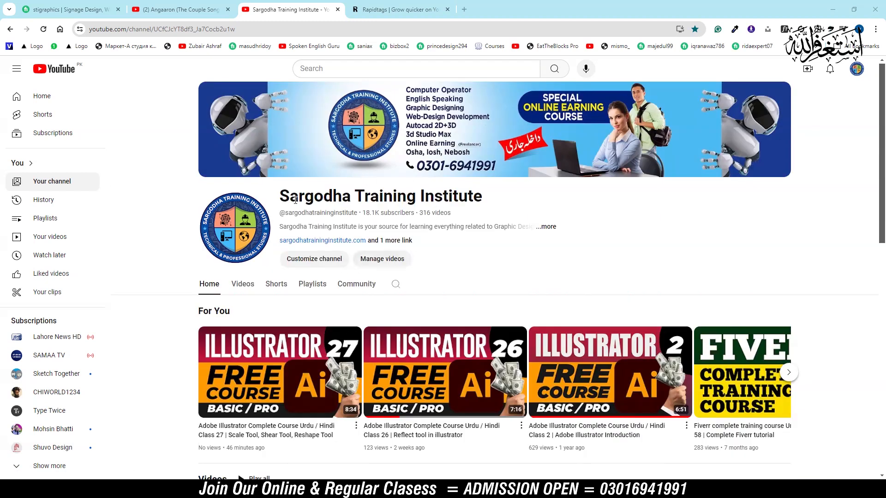
drag(289, 196, 540, 206)
click(655, 242)
click(312, 289)
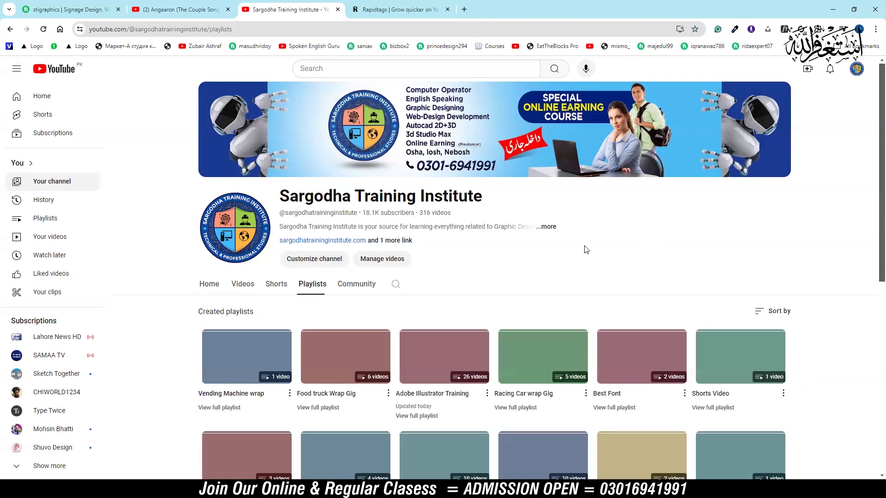
scroll(605, 264, down, 1)
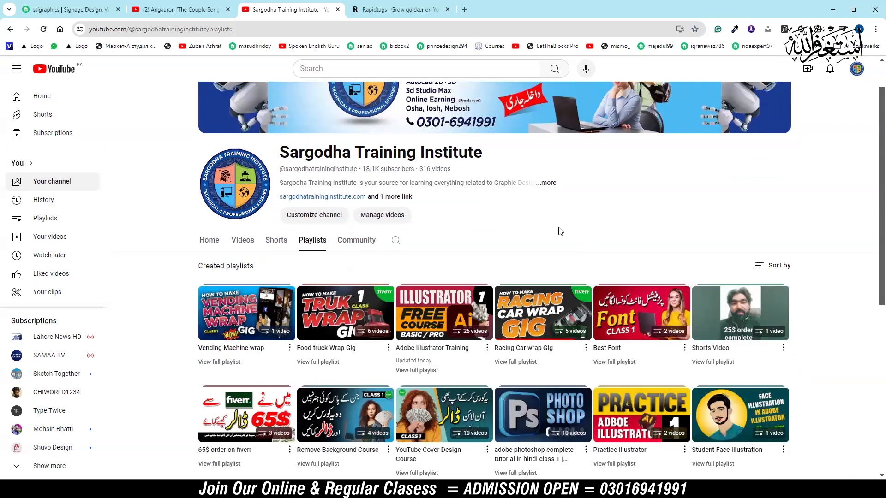
mouse_move(470, 322)
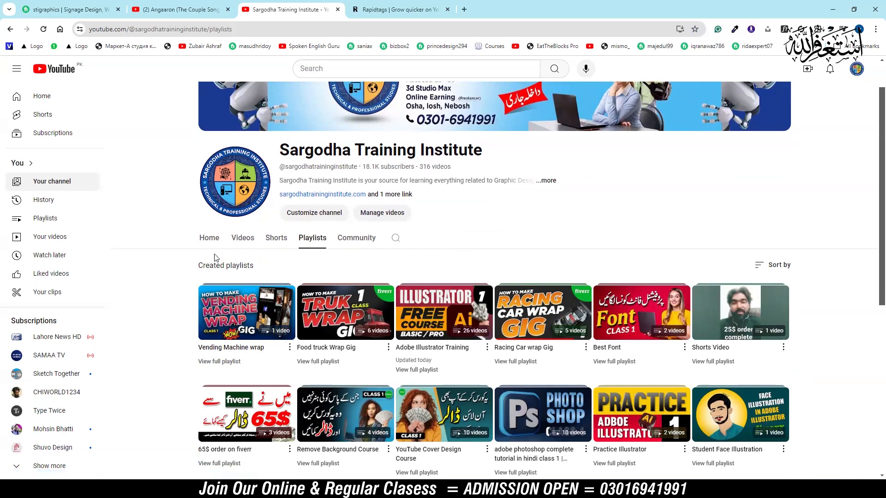
click(208, 237)
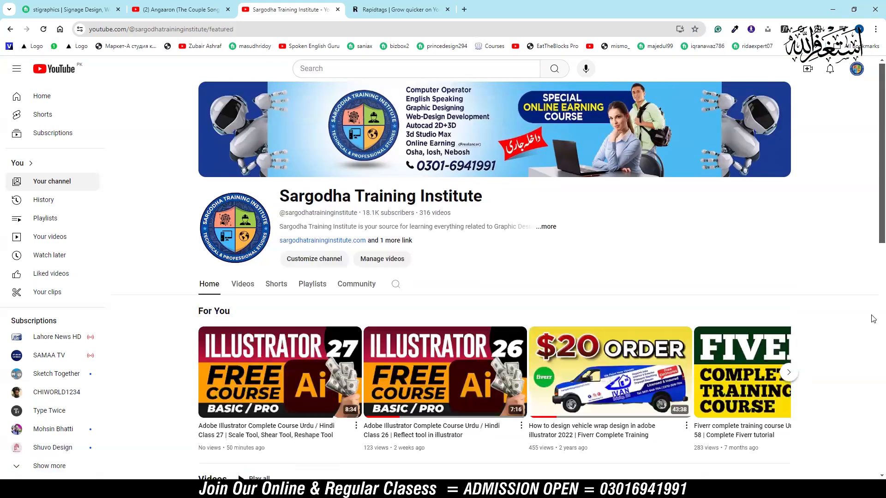
scroll(860, 334, down, 2)
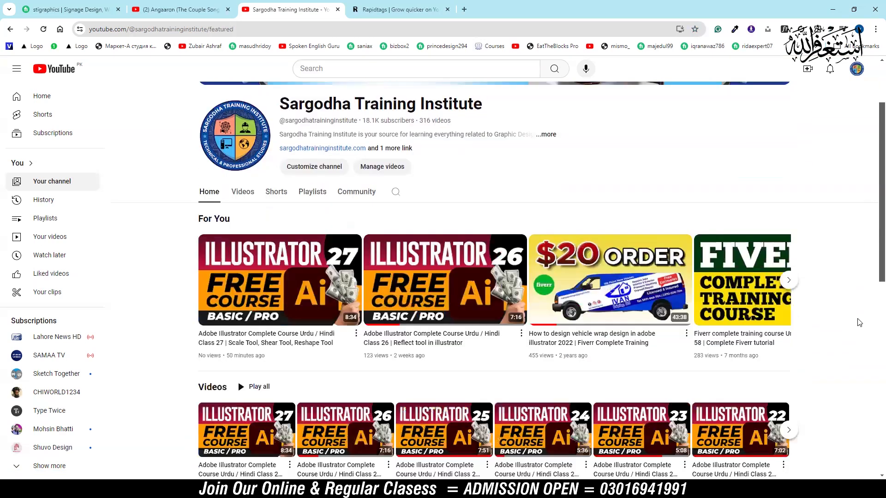
scroll(858, 322, down, 2)
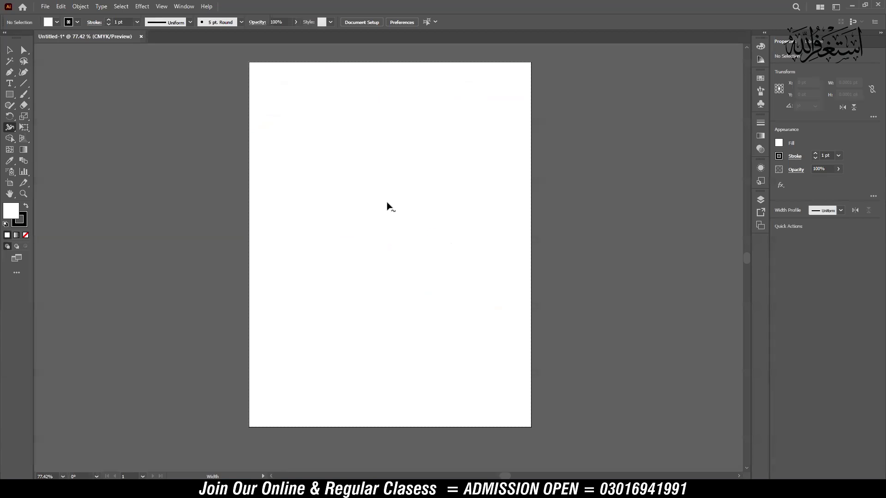
Step: Switch to Illustrator and examine the distortion tools grouped with the Width tool, from Warp to Wrinkle
click(9, 51)
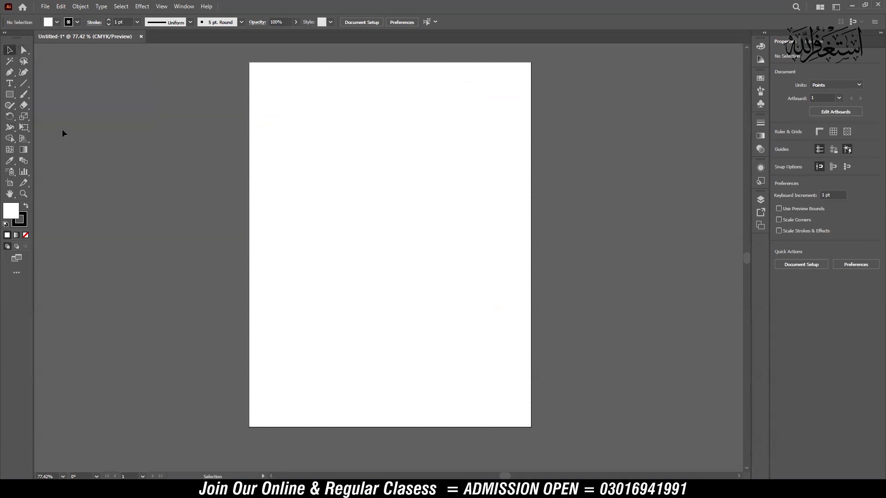
click(7, 131)
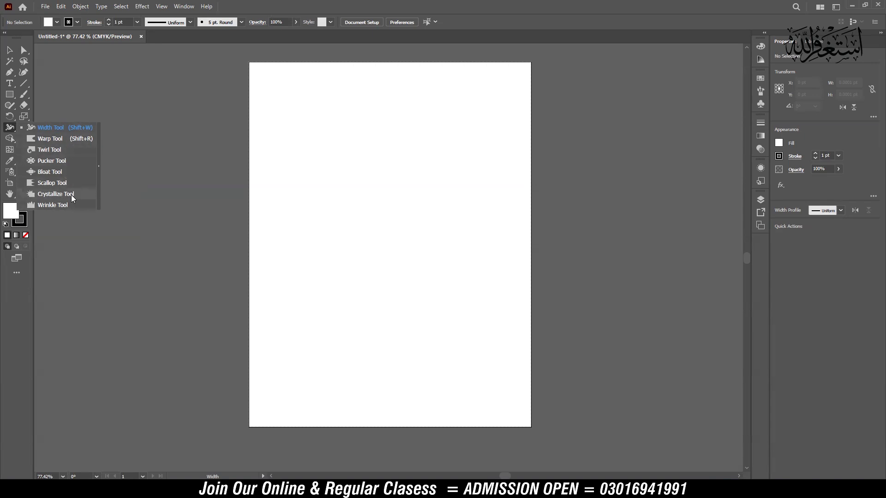
click(78, 131)
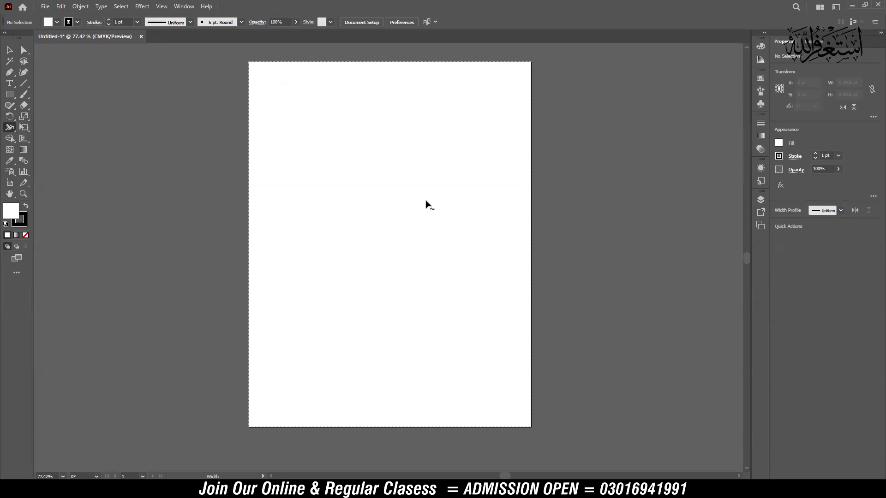
Step: Draw a horizontal line about 346 pt long on the artboard and shorten it from both ends to about 181 pt
click(24, 85)
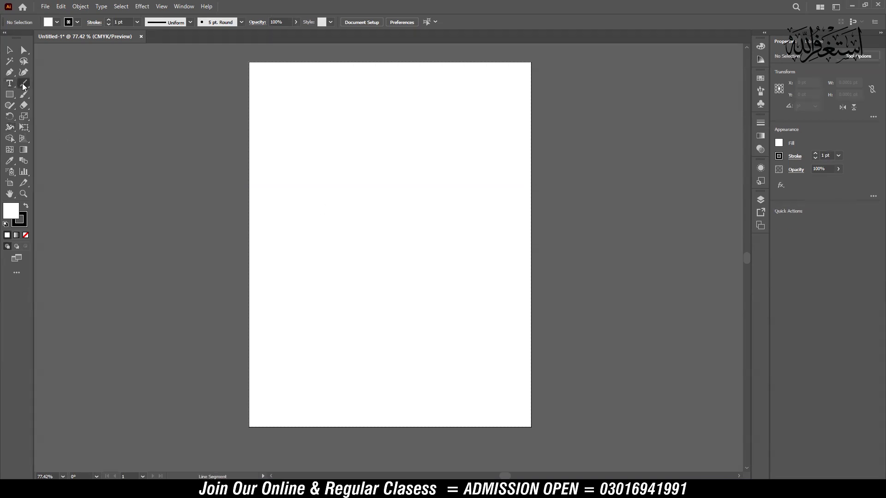
drag(307, 205, 470, 226)
key(v)
key(z)
drag(381, 192, 564, 261)
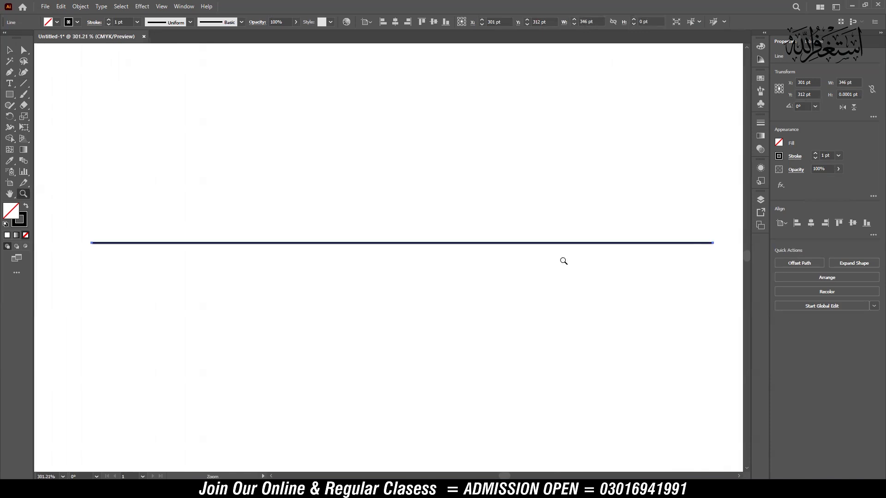
key(v)
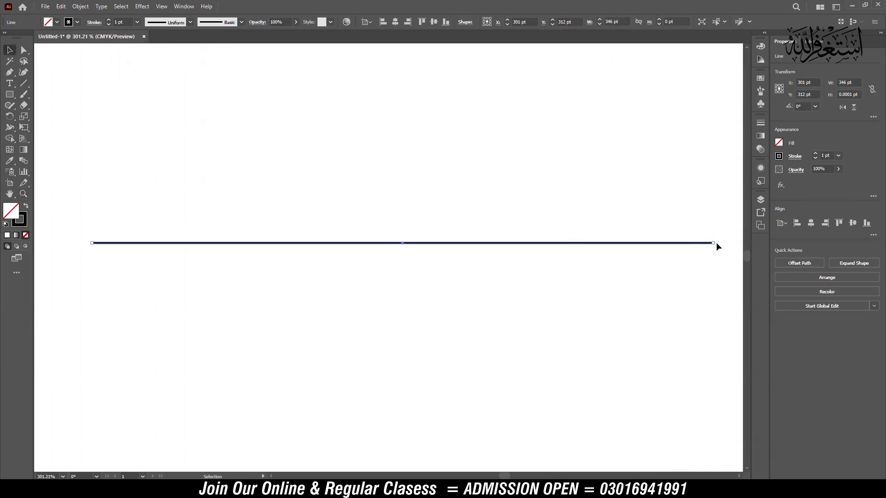
drag(712, 242, 571, 244)
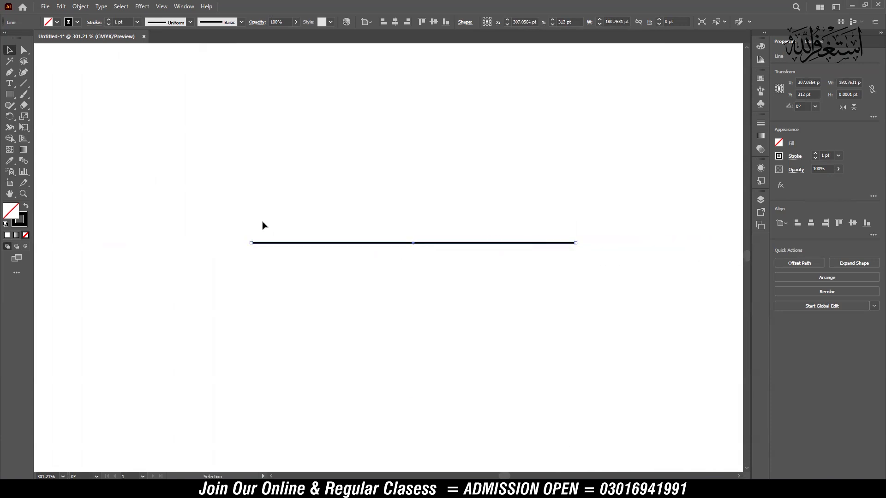
Step: Set the horizontal line's stroke weight to 11 pt
drag(410, 208, 439, 282)
triple_click(108, 20)
triple_click(108, 20)
double_click(107, 20)
double_click(108, 19)
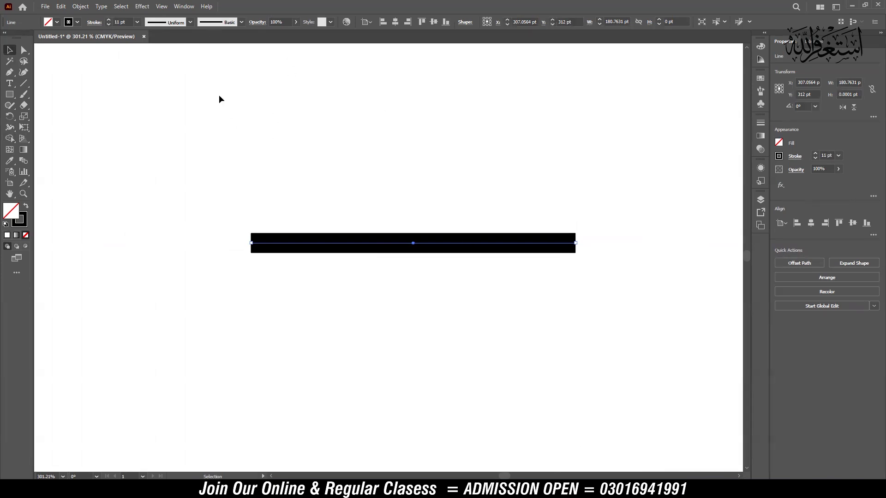
Step: Try five preset variable-width profiles on the line's stroke and return it to the Uniform profile
click(190, 22)
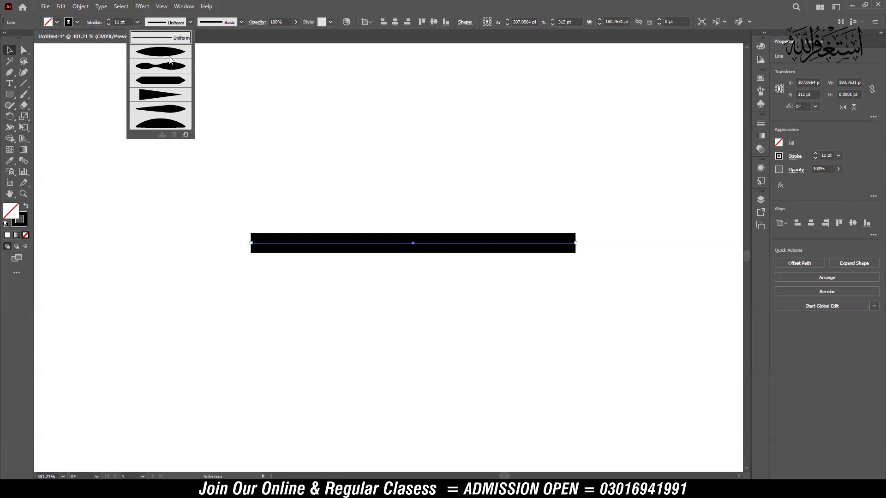
click(170, 51)
click(190, 21)
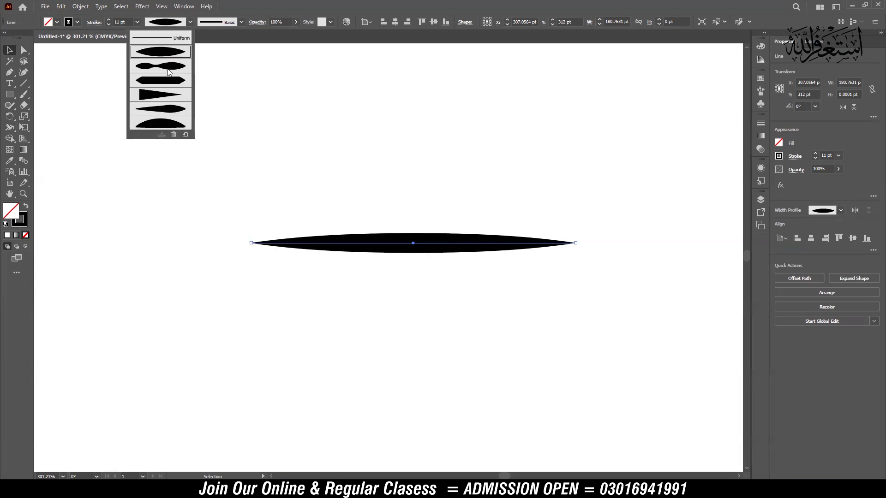
click(169, 67)
click(183, 23)
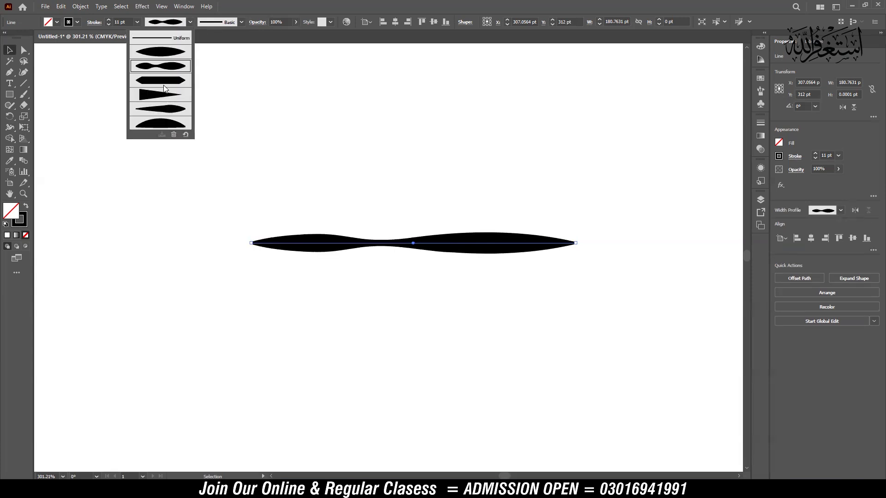
click(166, 99)
click(189, 23)
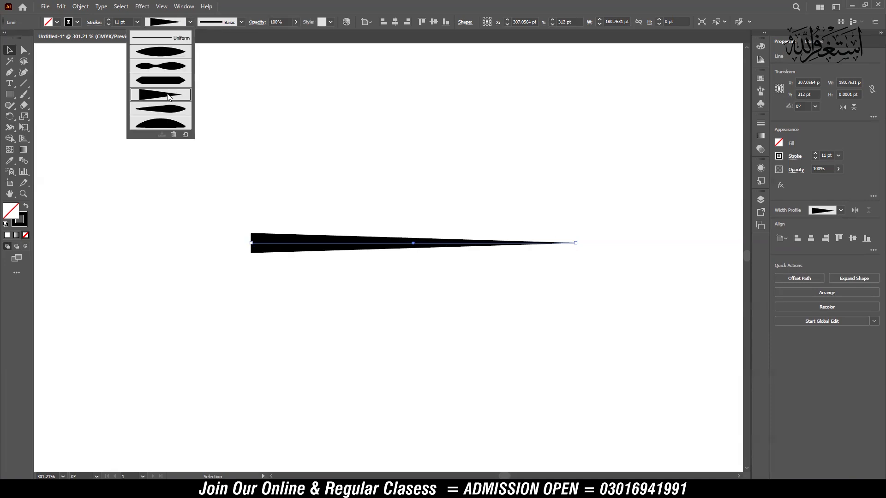
click(165, 114)
click(193, 23)
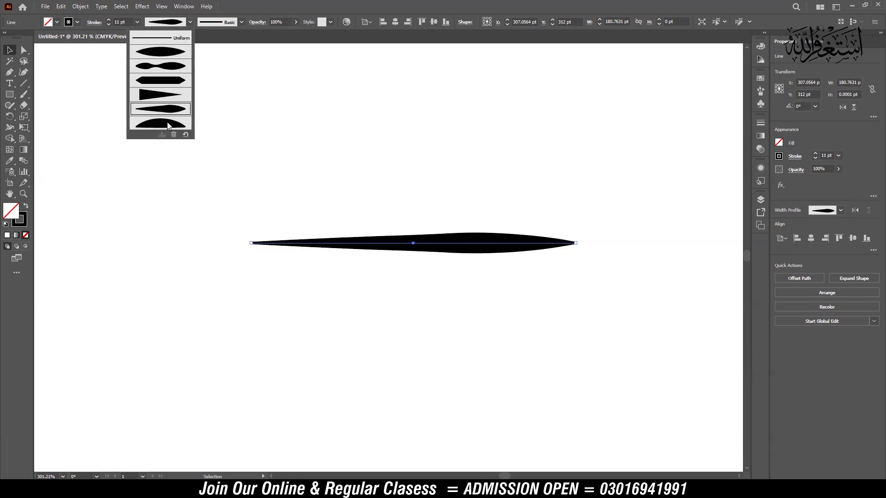
click(168, 122)
click(190, 24)
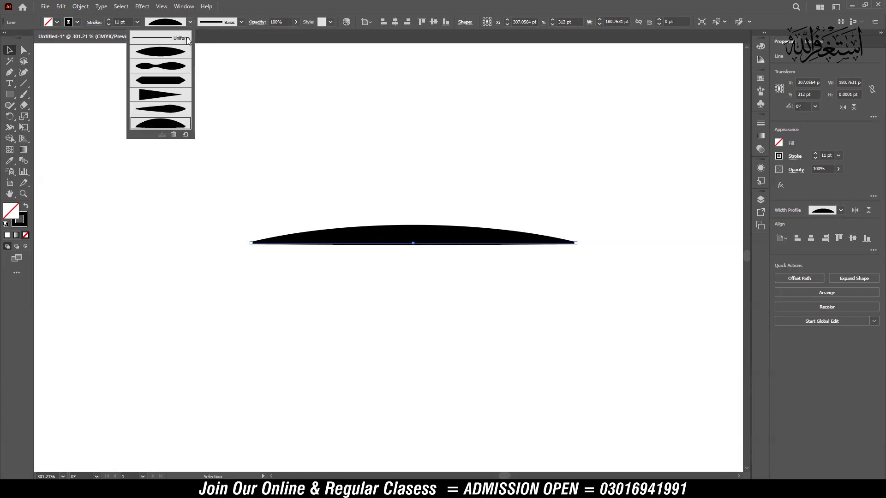
click(176, 41)
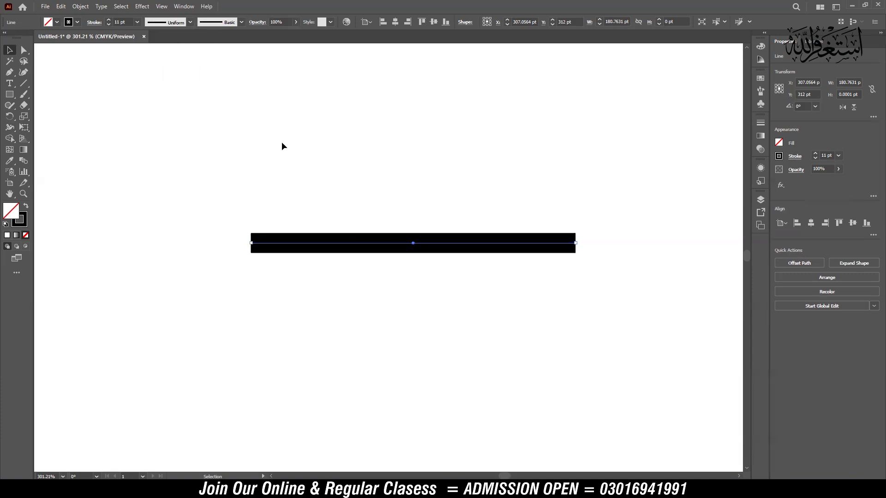
Step: Widen the stroke symmetrically at the line's right end to about 76 pt with the Width tool
click(11, 129)
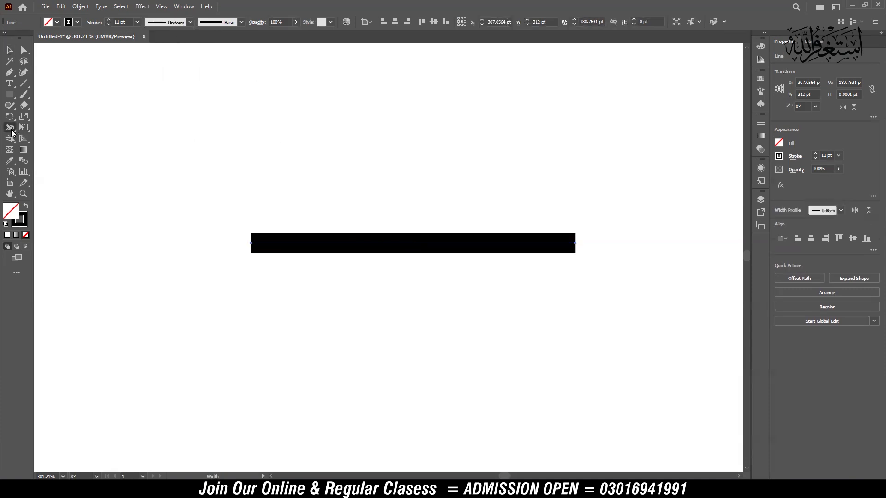
right_click(12, 132)
click(36, 130)
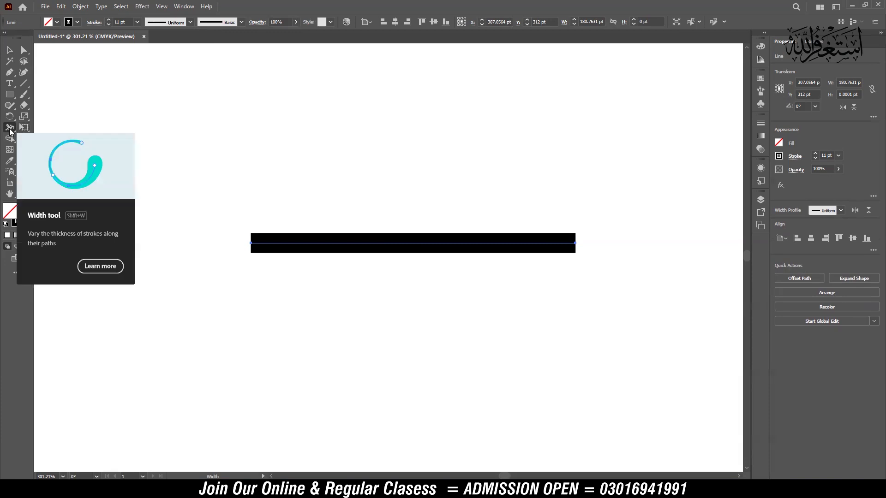
drag(11, 132, 69, 135)
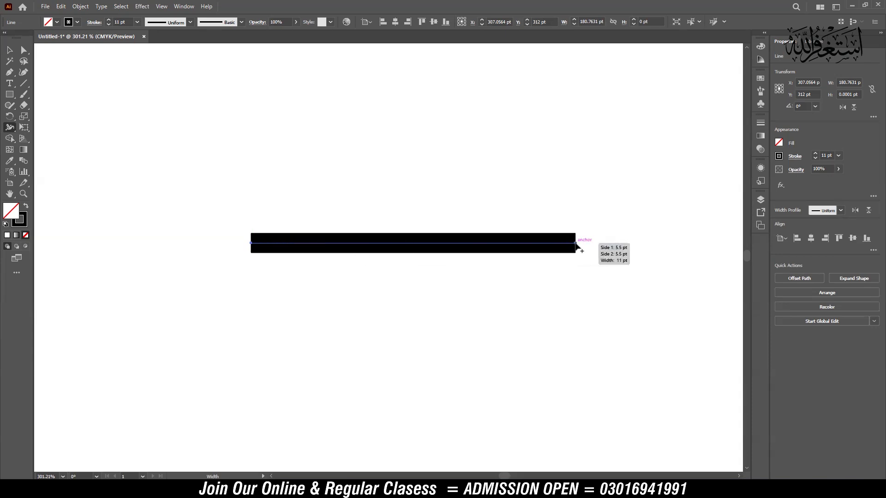
drag(576, 257, 576, 312)
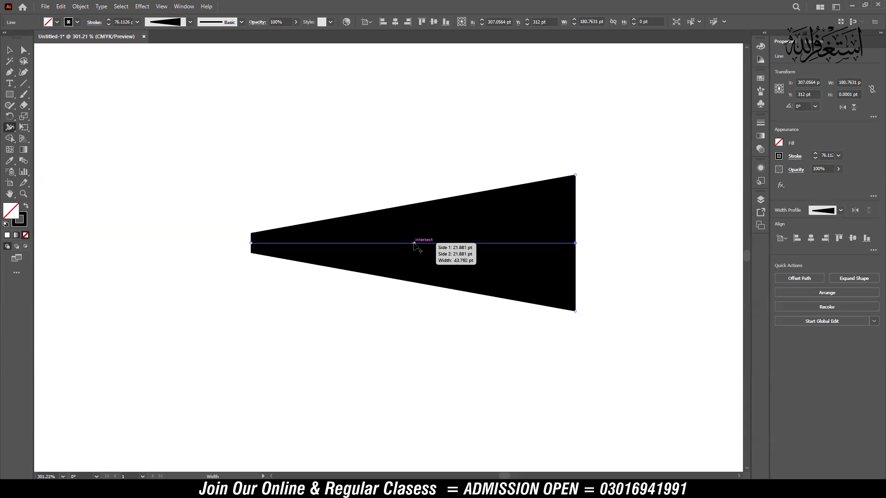
Step: Add Width tool points along the line to narrow its middle and form a tall left bulge and a broader bulge right of centre
mouse_move(414, 244)
mouse_down()
mouse_move(415, 434)
mouse_move(414, 254)
mouse_up()
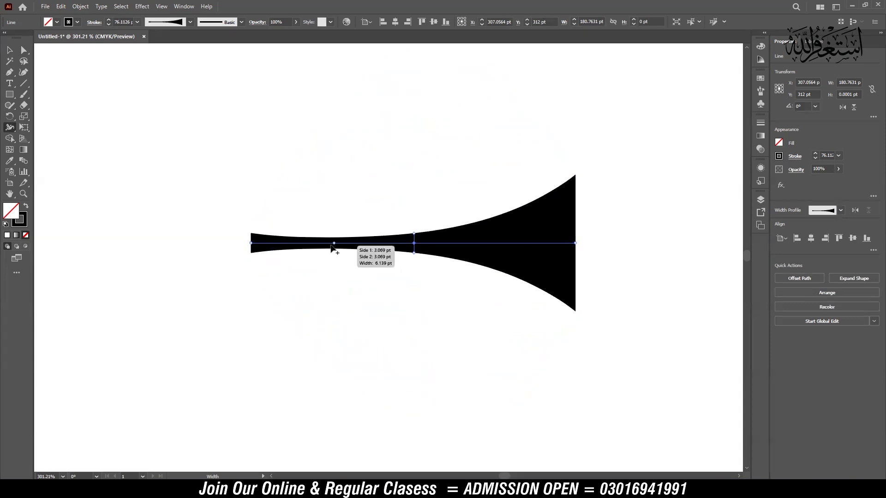
mouse_move(328, 249)
mouse_down()
mouse_move(327, 310)
mouse_move(312, 304)
mouse_move(312, 259)
mouse_up()
drag(355, 297, 357, 261)
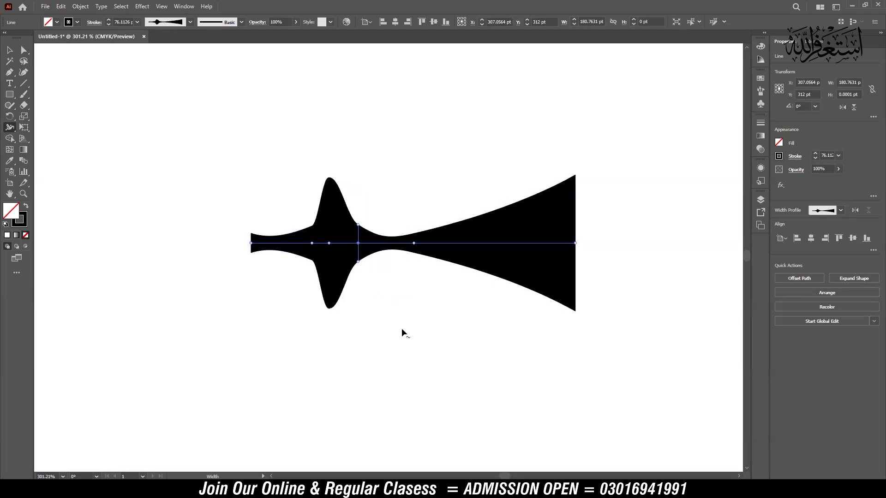
drag(516, 285, 515, 261)
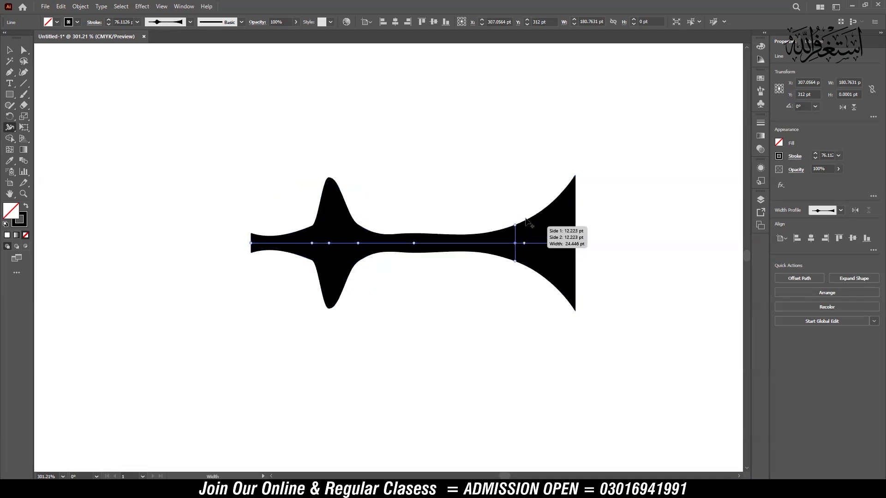
drag(437, 237, 436, 206)
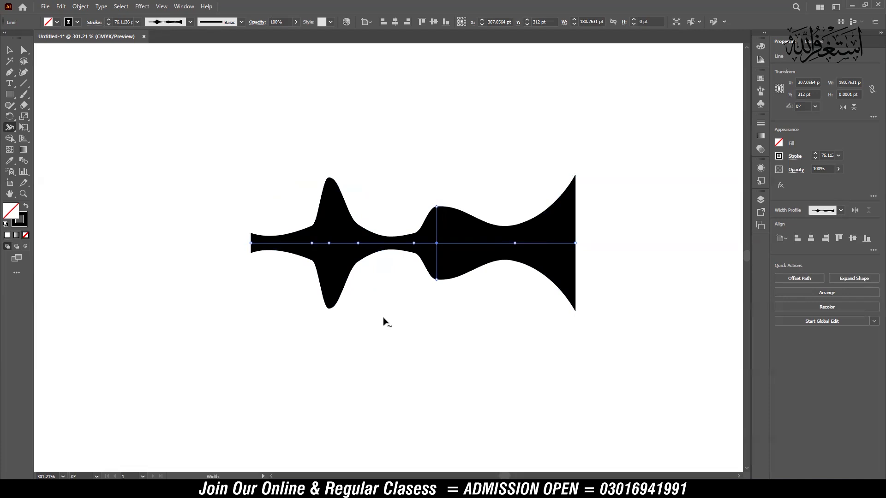
Step: Select the line with the reshaped variable-width stroke and delete it from the artboard
click(9, 50)
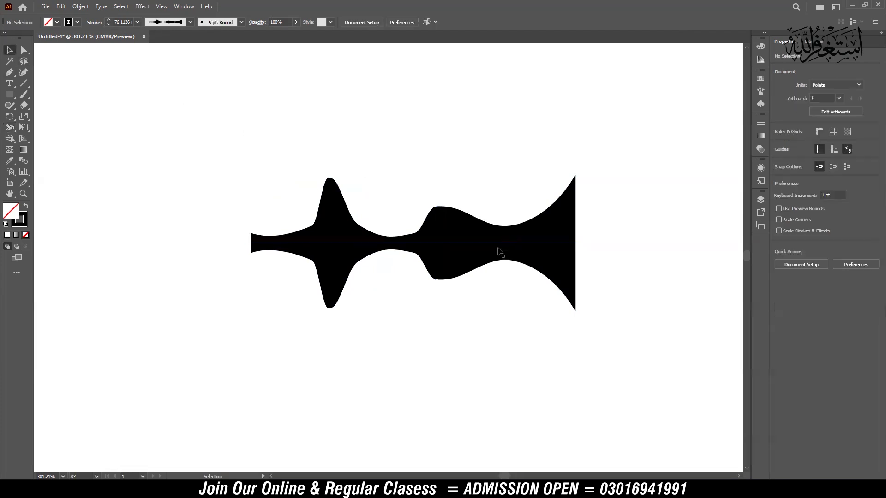
drag(505, 243, 503, 232)
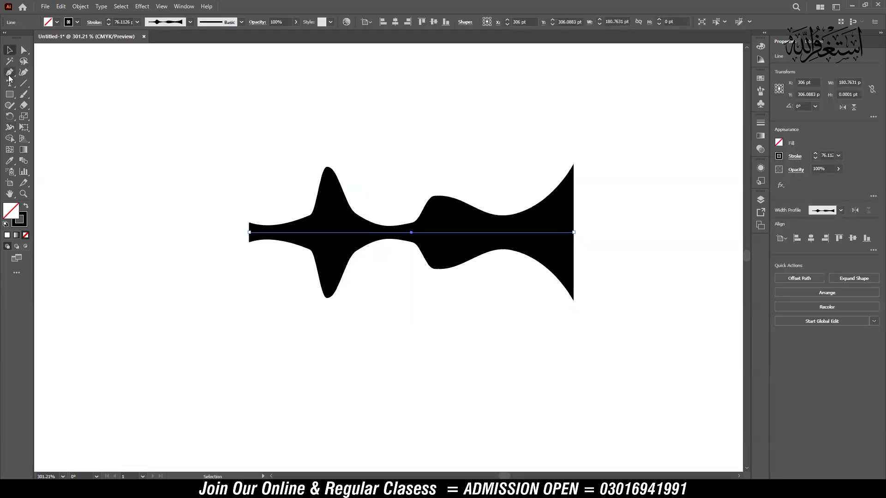
drag(355, 209, 675, 348)
key(Delete)
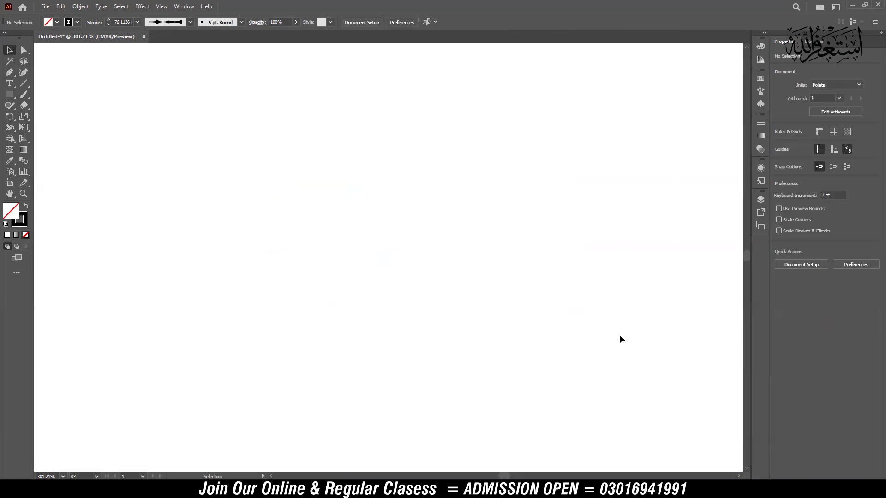
Step: Draw an open wavy path of six points, about 239 by 114 pt, with the Curvature tool and centre it horizontally on the artboard
click(23, 72)
click(171, 333)
click(209, 230)
click(327, 278)
click(385, 179)
click(522, 200)
click(600, 129)
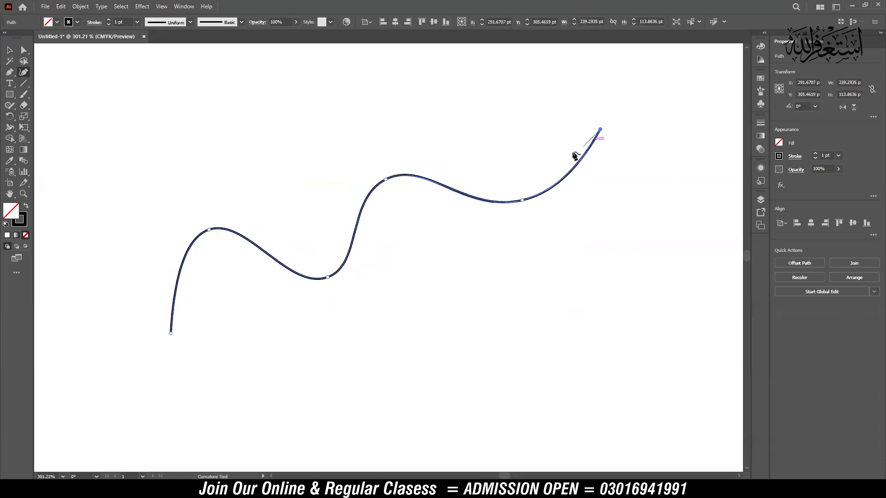
click(11, 52)
click(245, 109)
drag(397, 181, 423, 173)
Step: Widen the wavy path's lower-left end with the Width tool to about 46.6 pt, tapering to a point at the other end
click(11, 130)
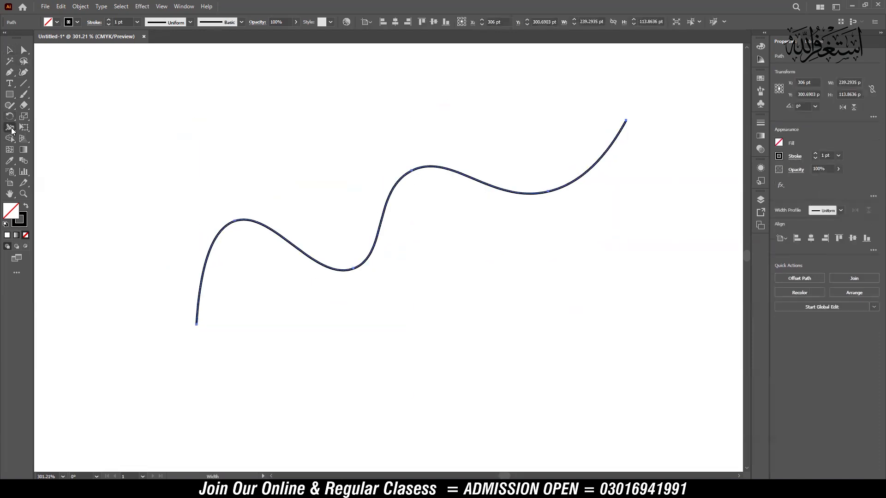
drag(196, 324, 218, 326)
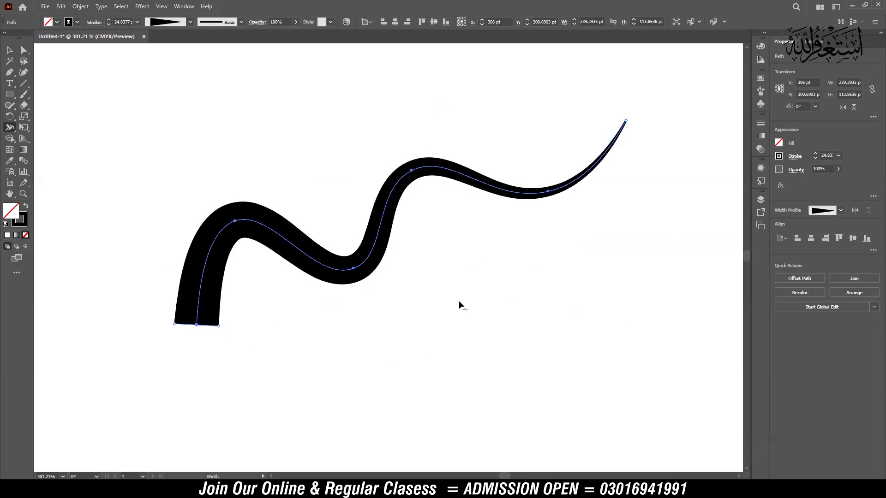
drag(220, 328, 239, 337)
click(12, 50)
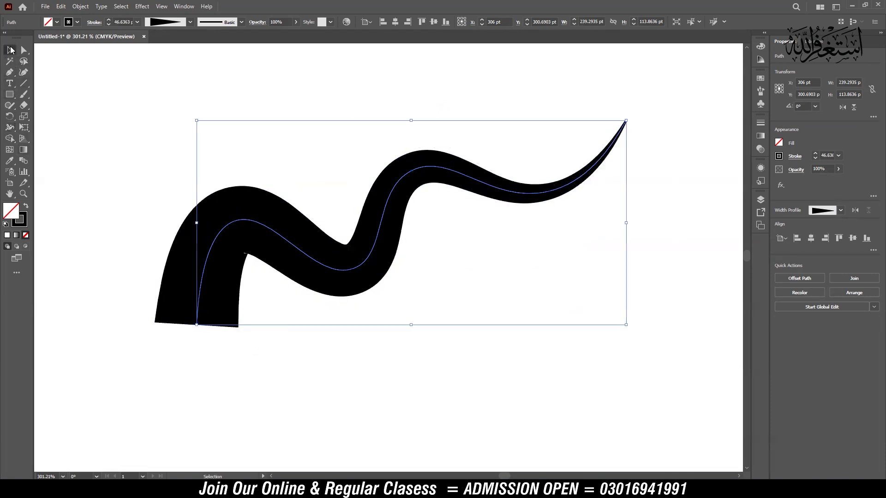
Step: Create a copy of the tapered wavy path rotated about 24° around its thin upper-right end
key(z)
drag(503, 204, 463, 203)
drag(553, 193, 461, 238)
key(r)
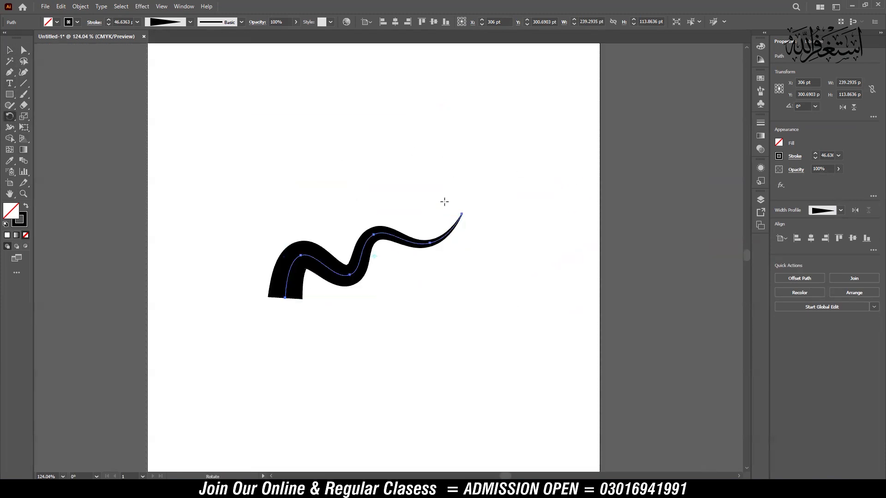
mouse_move(295, 269)
mouse_down()
mouse_move(318, 300)
mouse_move(355, 316)
mouse_up()
key(v)
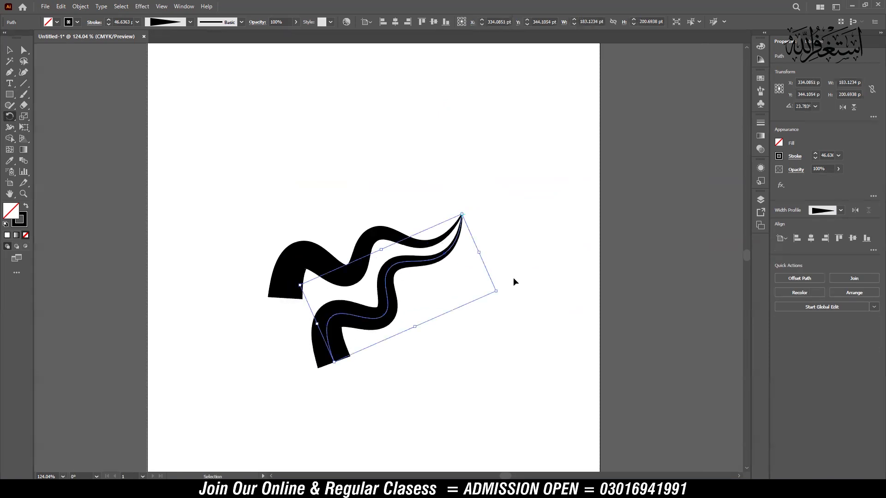
Step: Repeat the rotated copy around the same point until 15 wavy strands form a full circle
key(ctrl+d)
key(ctrl+d)
key(ctrl+d)
key(ctrl+d)
key(ctrl+d)
key(ctrl+d)
key(ctrl+d)
key(ctrl+d)
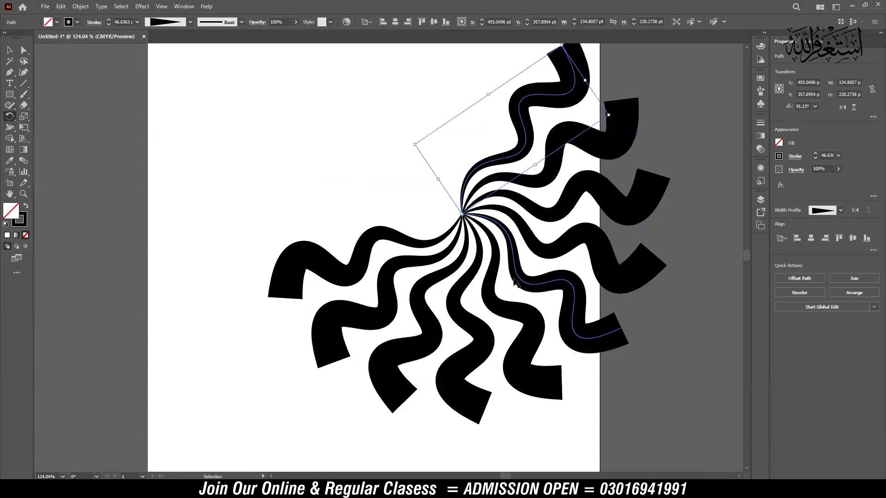
key(ctrl+d)
key(ctrl+d)
key(ctrl+d)
key(ctrl+d)
key(ctrl+d)
key(ctrl+d)
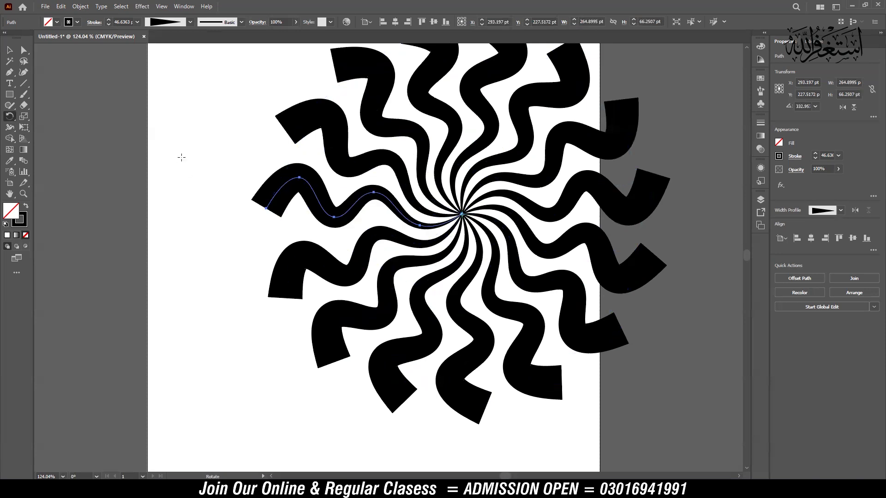
Step: Select all the wavy strands and move the radial pattern fully onto the artboard
key(v)
mouse_move(218, 83)
mouse_down()
mouse_move(611, 262)
mouse_move(645, 381)
mouse_move(562, 352)
mouse_move(595, 378)
mouse_up()
mouse_move(471, 220)
mouse_down()
mouse_move(379, 260)
mouse_move(342, 263)
mouse_up()
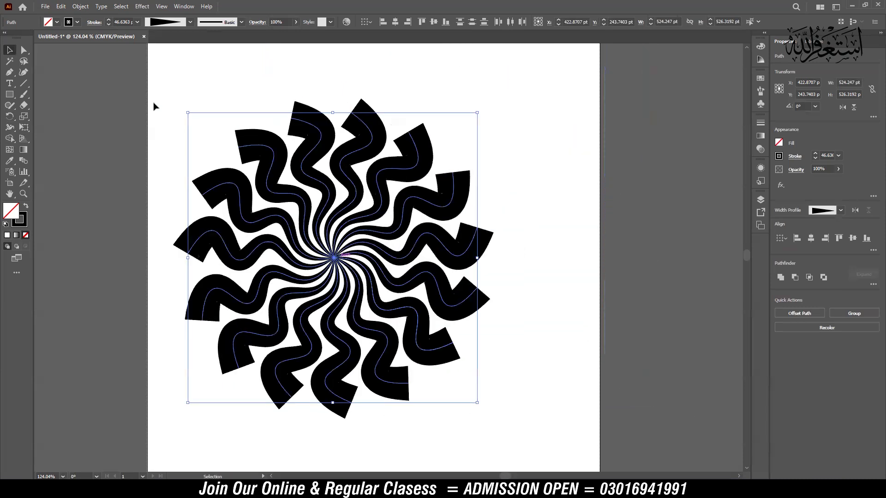
Step: Reduce the stroke weight of all strands to 39 pt and shift the pattern closer to the artboard's centre
click(109, 25)
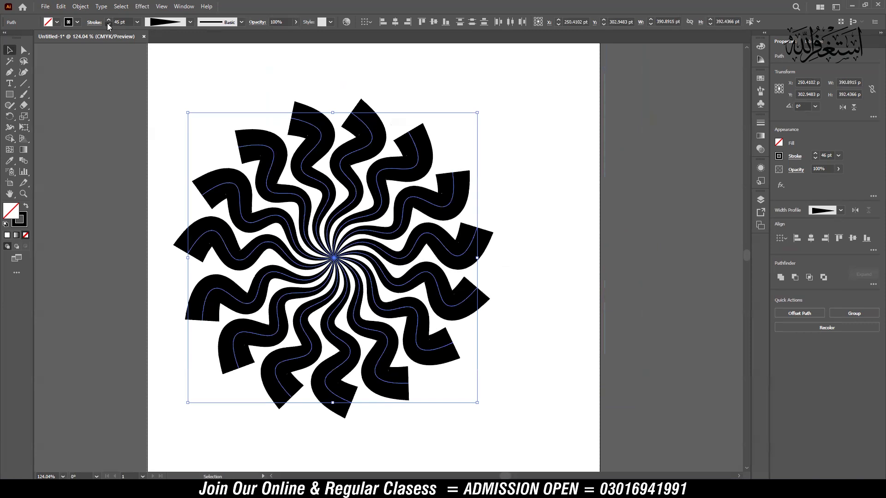
click(109, 25)
click(109, 24)
click(109, 24)
click(109, 24)
click(109, 24)
mouse_move(432, 207)
mouse_down()
mouse_move(498, 201)
mouse_move(482, 198)
mouse_up()
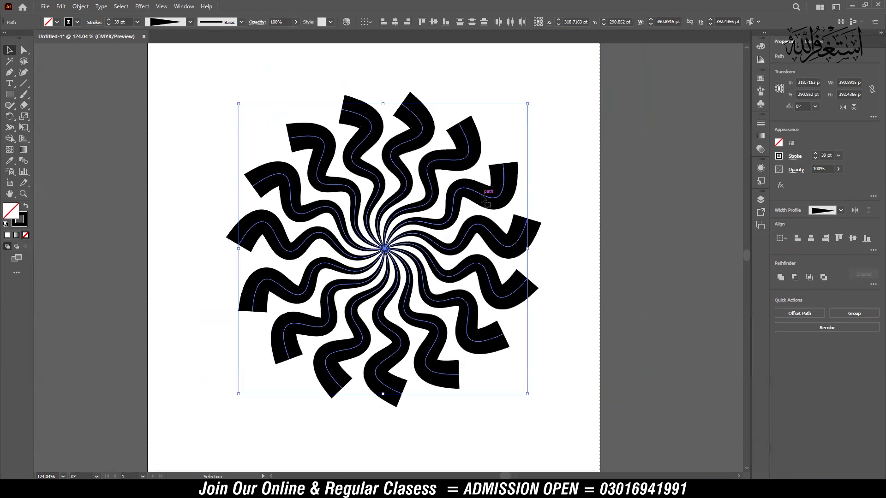
Step: Expand the appearance of the radial pattern's strokes into filled shapes and nudge the pattern towards the artboard's centre
click(81, 7)
click(125, 134)
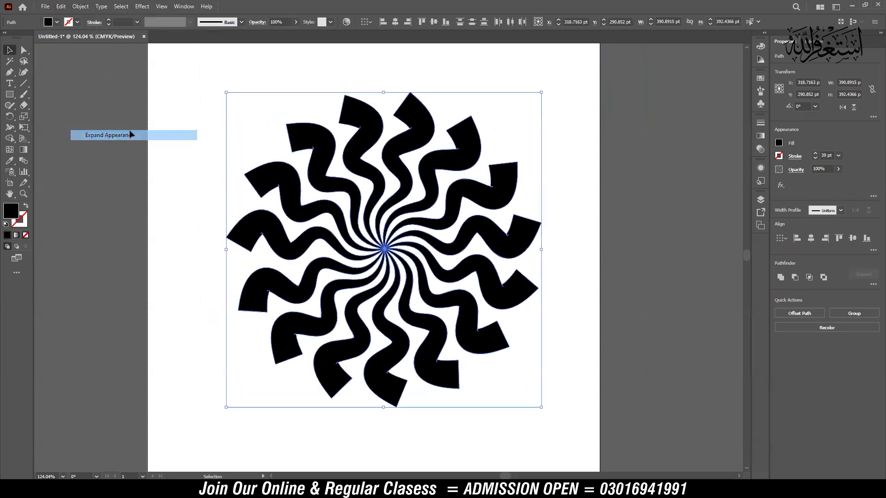
mouse_move(461, 158)
mouse_down()
mouse_move(512, 150)
mouse_move(461, 159)
mouse_move(456, 146)
mouse_up()
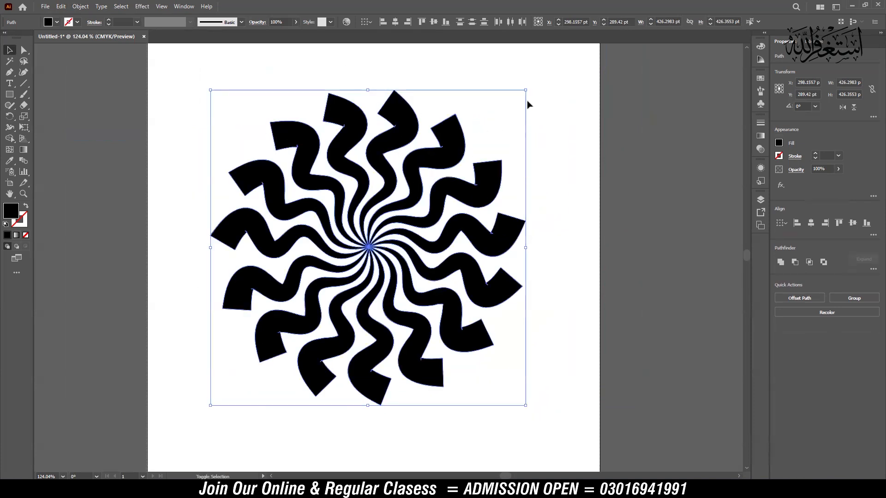
Step: Scale the radial pattern proportionally down to about 225 pt across, and delete it from the artboard
drag(526, 91, 451, 165)
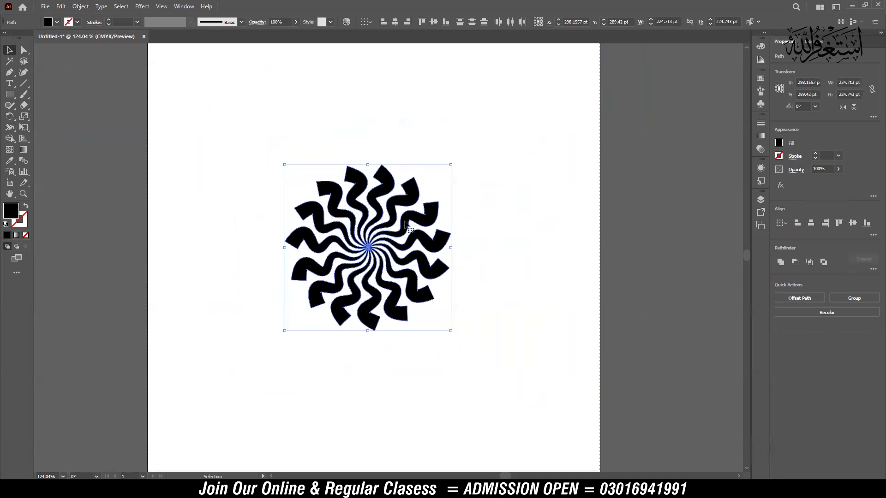
drag(408, 198, 300, 106)
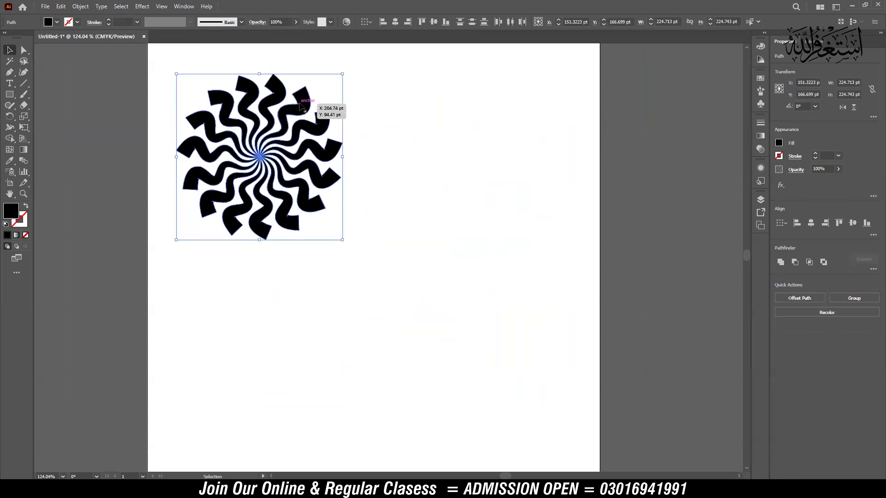
key(Delete)
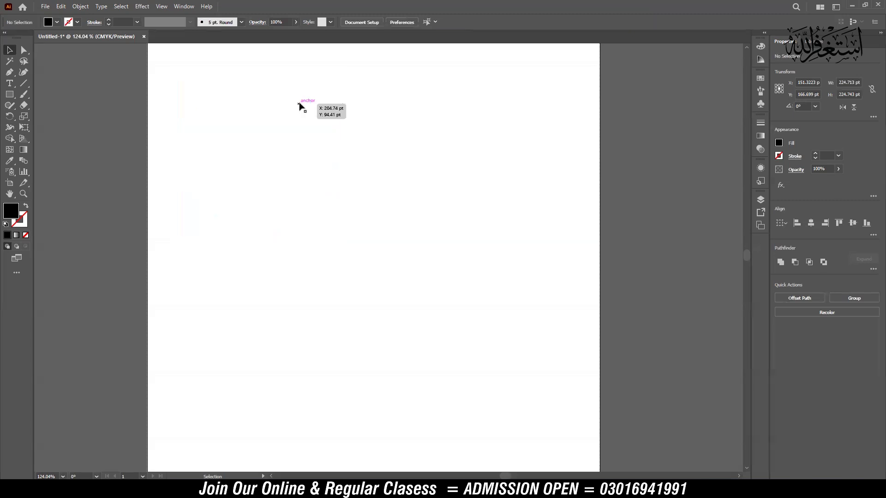
drag(10, 126, 46, 127)
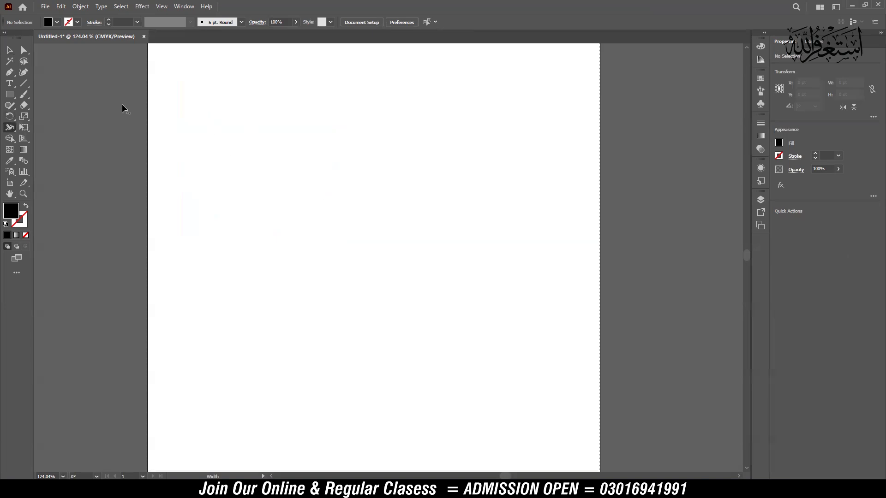
click(10, 49)
mouse_move(10, 127)
mouse_down()
mouse_move(41, 137)
mouse_move(74, 131)
mouse_up()
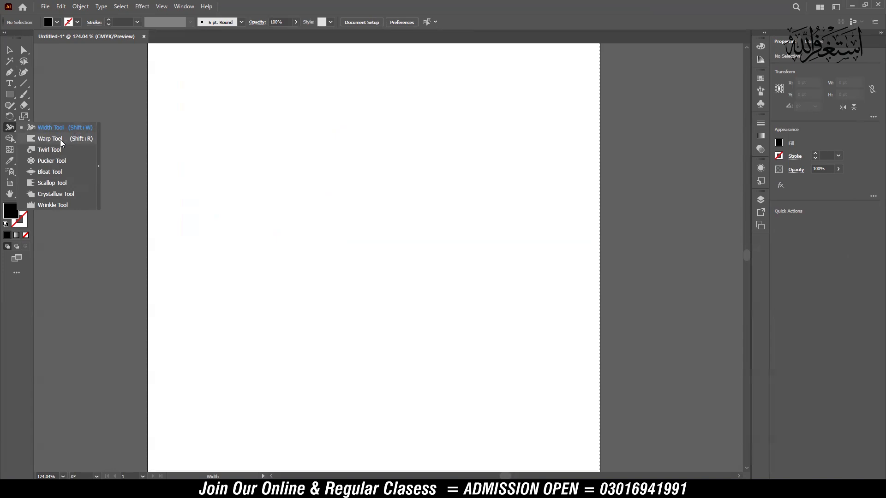
Step: Draw a rectangle about 381 by 343 pt near the artboard's centre and fill it with cyan blue
key(m)
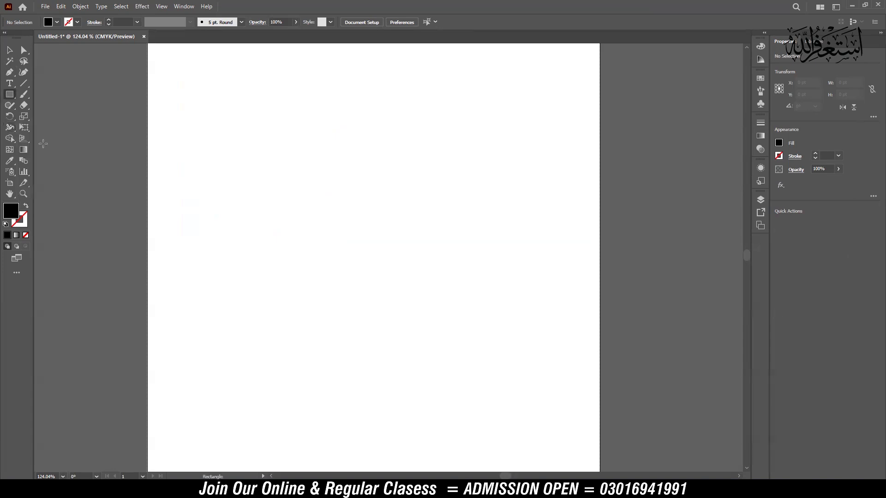
drag(253, 131, 535, 383)
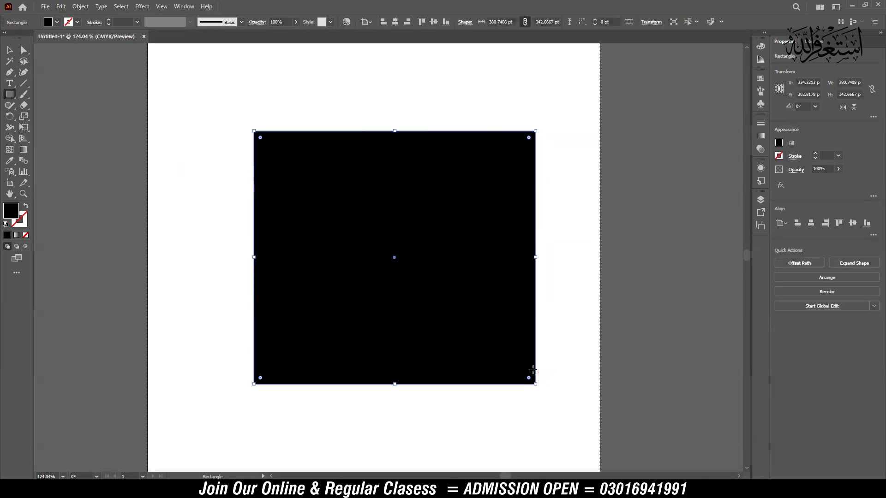
key(v)
drag(478, 204, 448, 198)
click(57, 23)
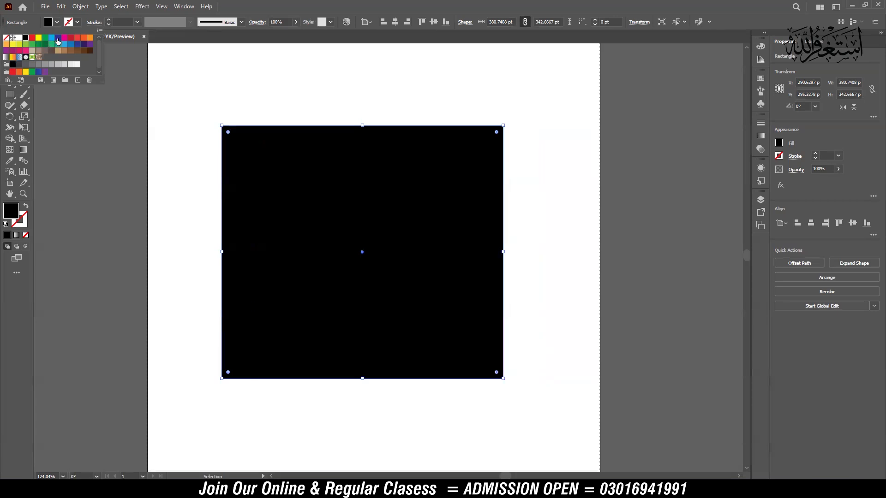
click(58, 41)
drag(486, 207, 489, 192)
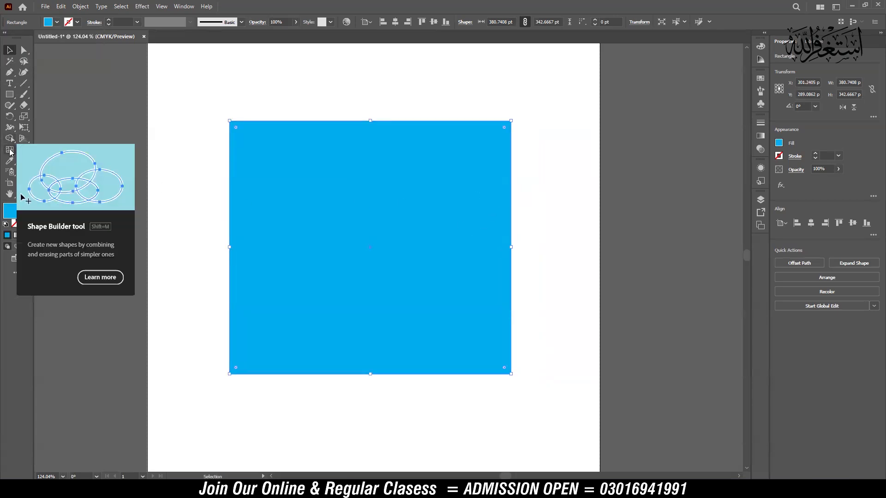
Step: Distort all four edges of the blue rectangle into irregular waves with the Warp tool, pushing them inward and outward
click(10, 127)
click(50, 138)
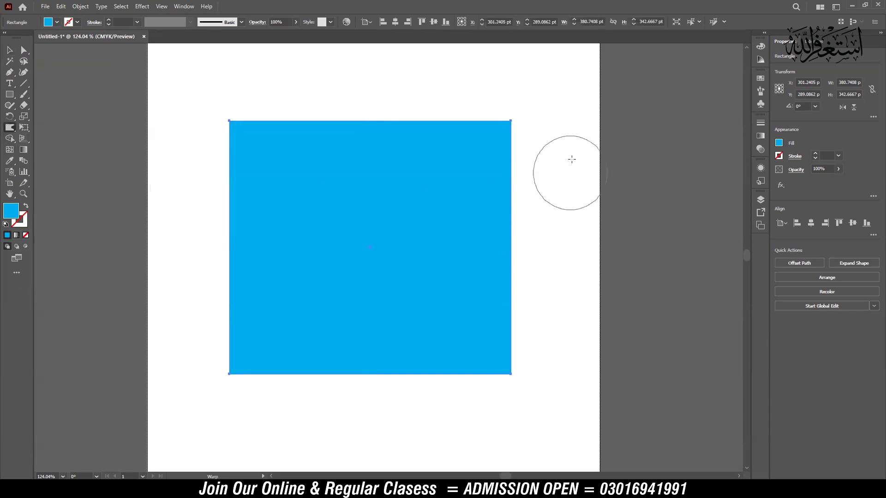
mouse_move(506, 173)
mouse_down()
mouse_move(490, 212)
mouse_move(518, 237)
mouse_move(518, 287)
mouse_move(480, 319)
mouse_move(497, 359)
mouse_move(518, 358)
mouse_move(450, 386)
mouse_move(382, 358)
mouse_move(356, 421)
mouse_move(259, 379)
mouse_move(241, 306)
mouse_move(182, 256)
mouse_move(231, 185)
mouse_move(328, 99)
mouse_move(487, 144)
mouse_move(478, 161)
mouse_up()
drag(290, 108, 270, 273)
drag(315, 395, 323, 339)
mouse_move(431, 379)
mouse_down()
mouse_move(429, 335)
mouse_move(496, 293)
mouse_move(501, 278)
mouse_move(490, 249)
mouse_move(513, 208)
mouse_move(479, 159)
mouse_up()
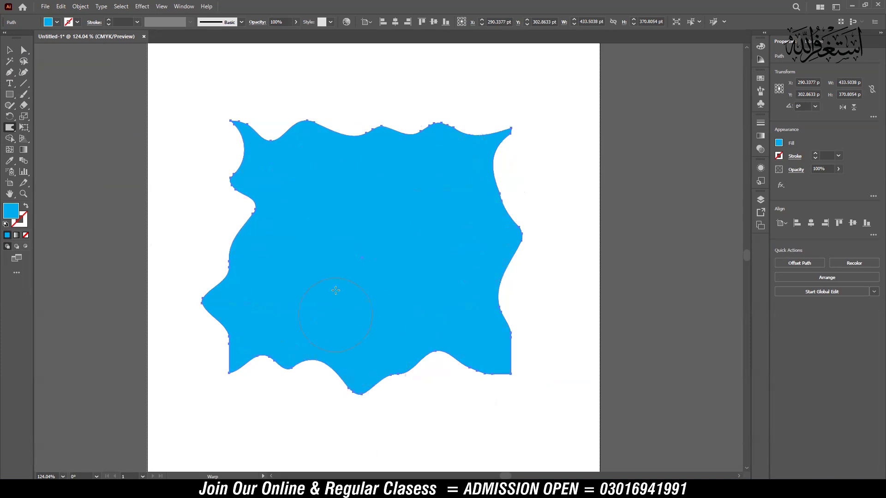
drag(208, 257, 242, 258)
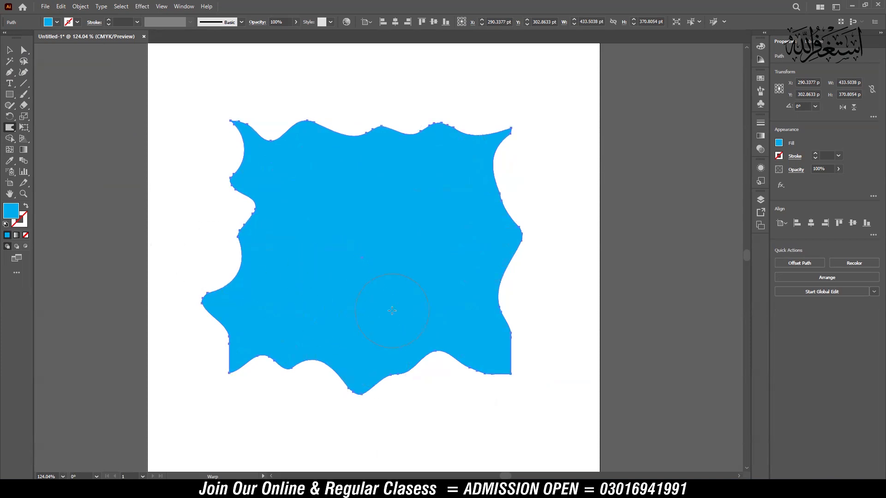
Step: Select the warped blue shape and delete it from the artboard
click(10, 50)
drag(357, 246, 354, 221)
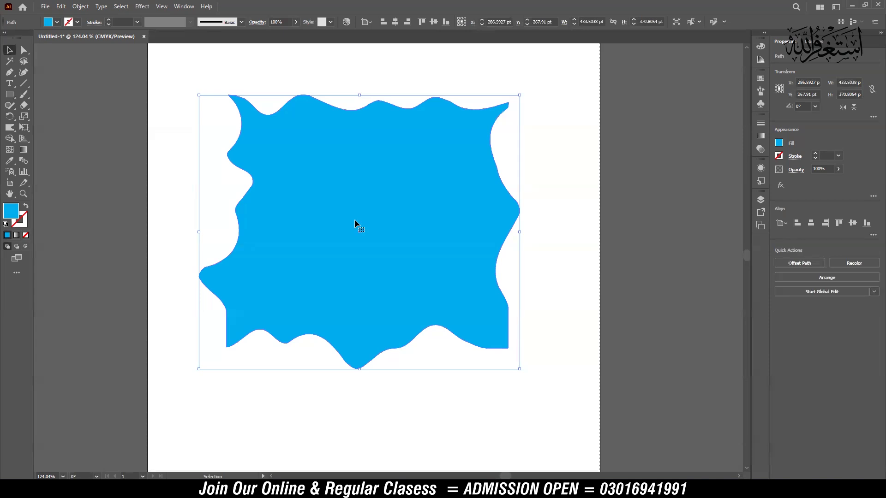
key(Delete)
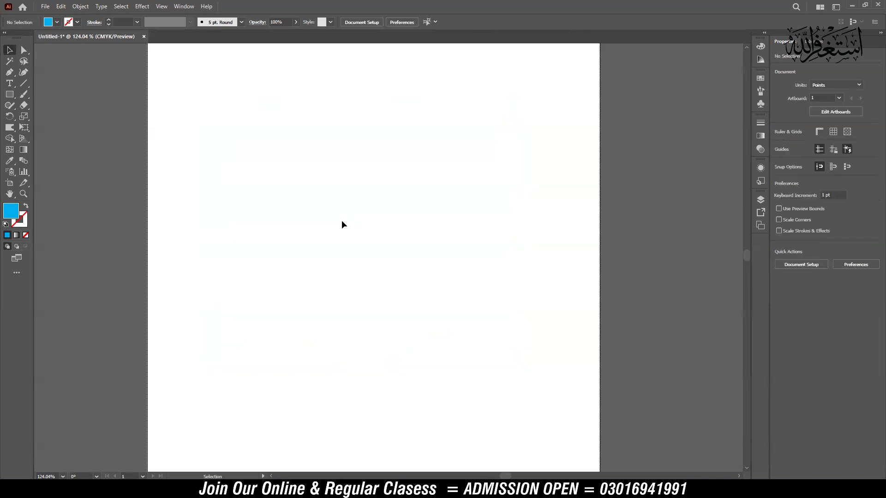
click(9, 94)
drag(246, 127, 501, 365)
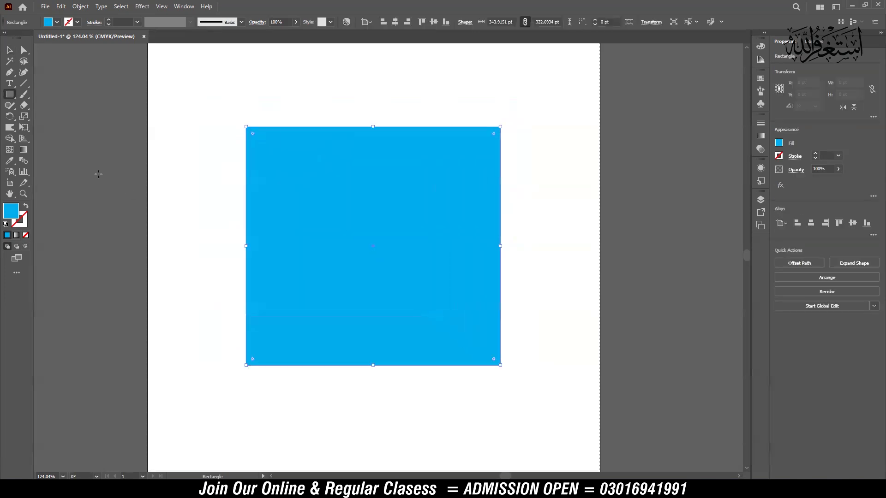
click(10, 128)
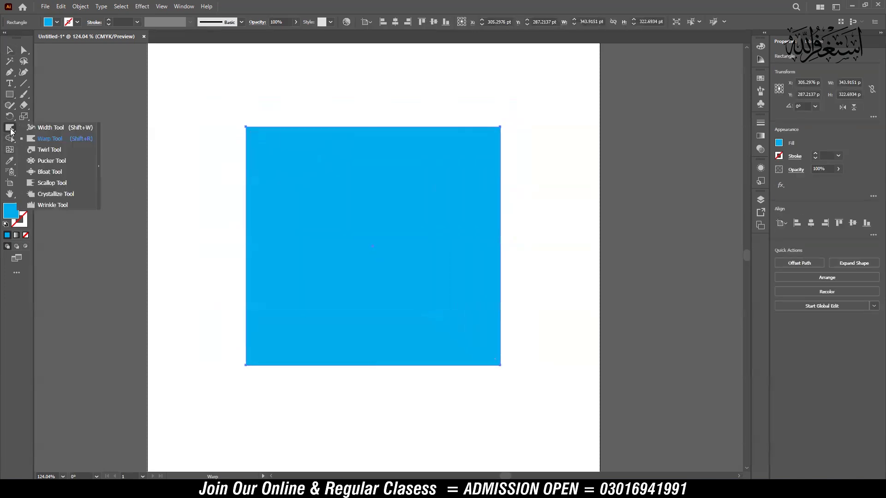
click(55, 149)
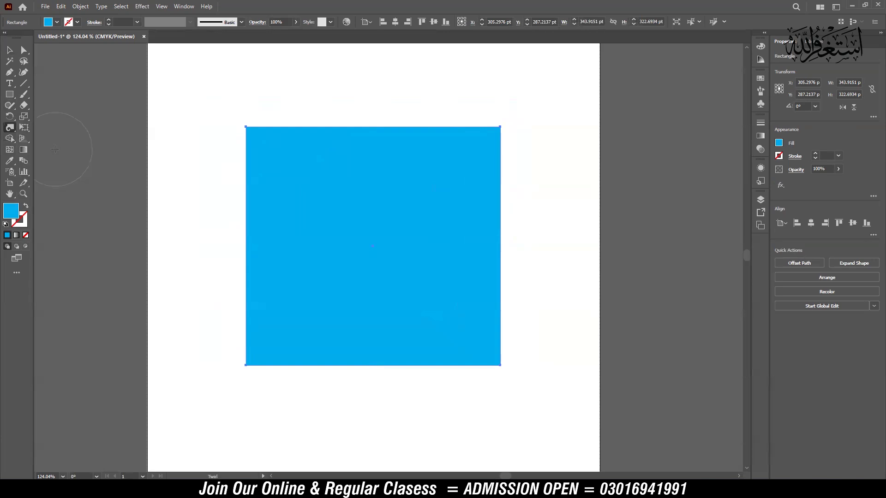
click(11, 51)
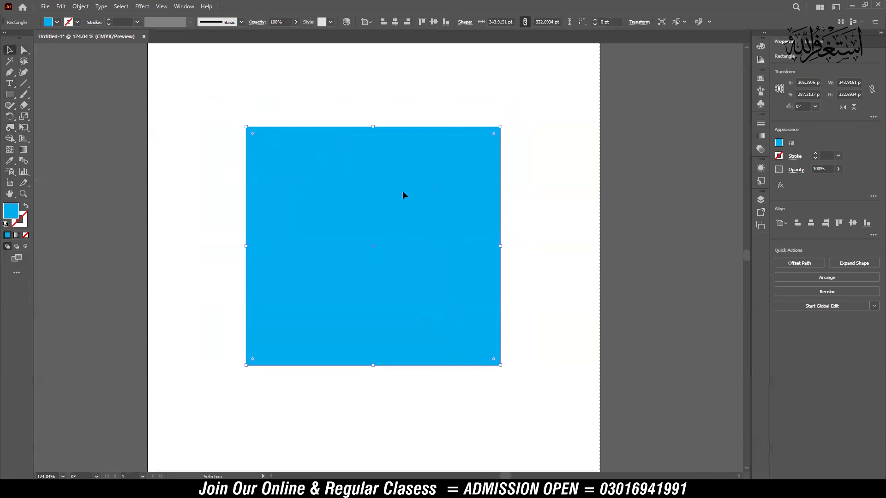
key(Delete)
Step: Draw a long, thin blue rectangle about 330 by 40 pt, centred horizontally on the artboard
key(m)
drag(387, 243, 495, 243)
key(v)
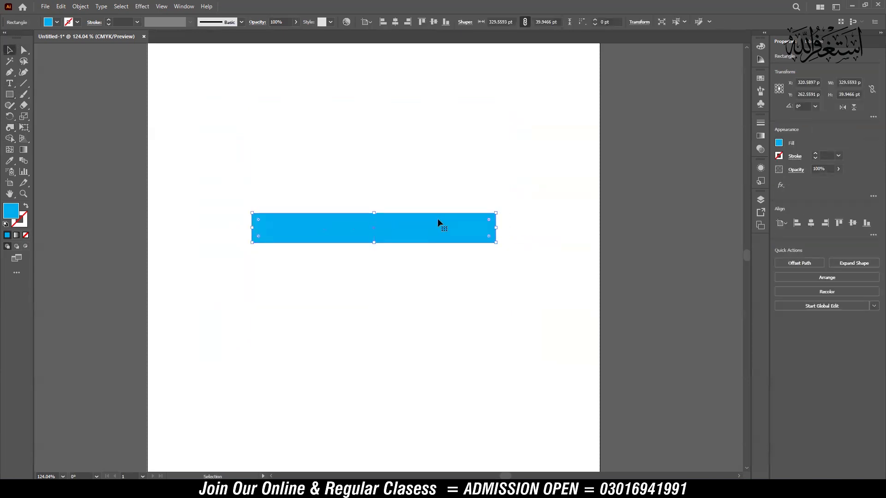
Step: Twist the thin blue bar into spirals at its centre, right end and left end with the Twirl tool
click(10, 127)
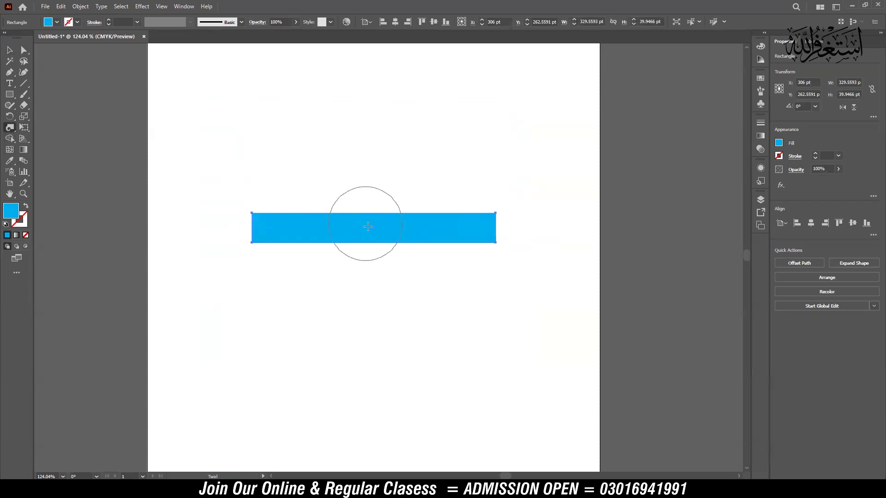
drag(373, 227, 373, 227)
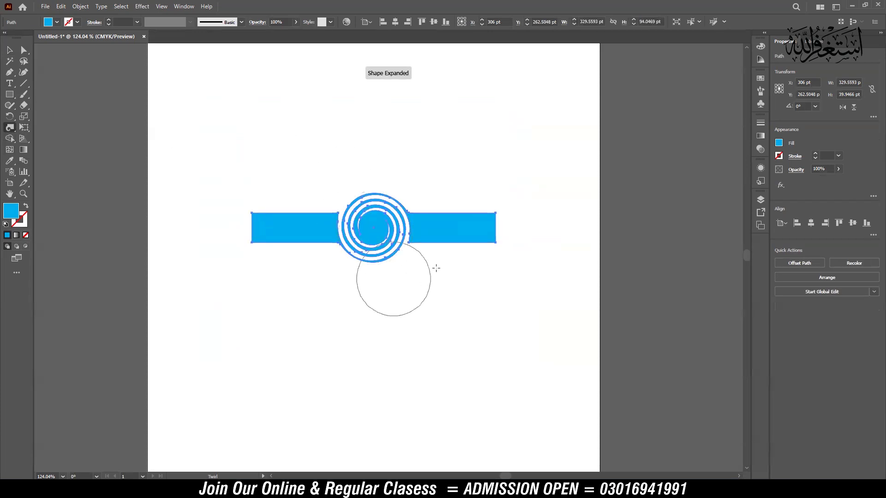
drag(495, 225, 495, 225)
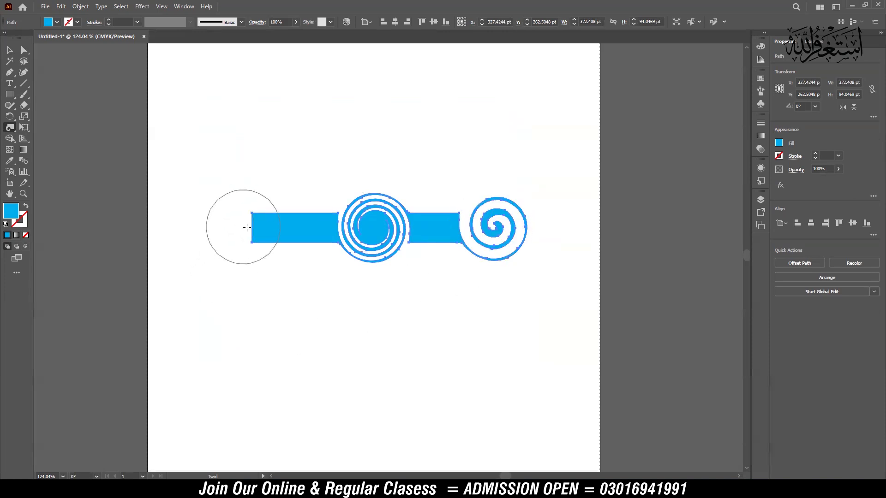
drag(251, 225, 251, 225)
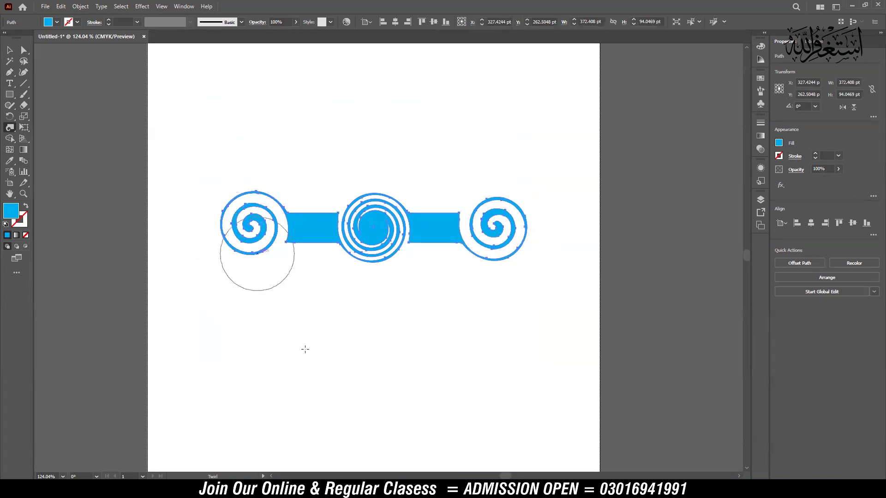
Step: Shrink the spiral bar to about 37 by 159 pt and build a vertical column of five end-to-end copies along the artboard's left edge
click(11, 50)
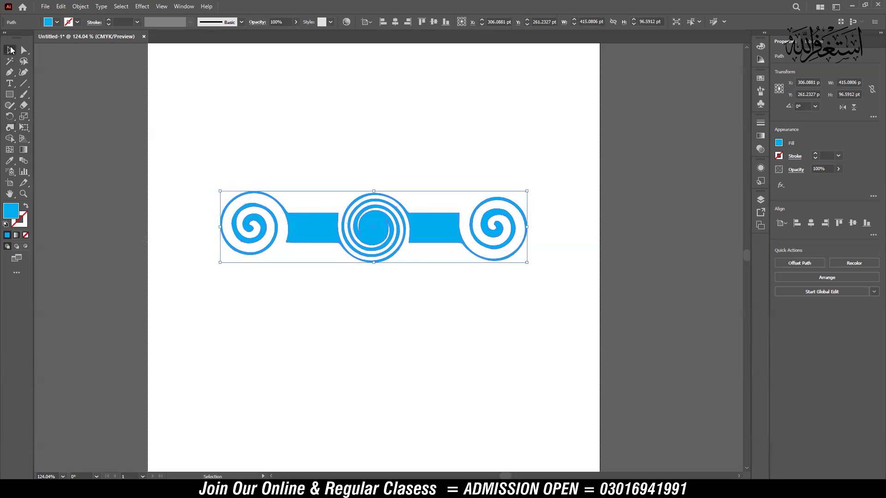
drag(526, 262, 195, 167)
drag(200, 80, 176, 209)
key(ctrl+d)
key(ctrl+d)
scroll(374, 214, down, 3)
key(z)
drag(375, 214, 342, 194)
drag(380, 159, 372, 192)
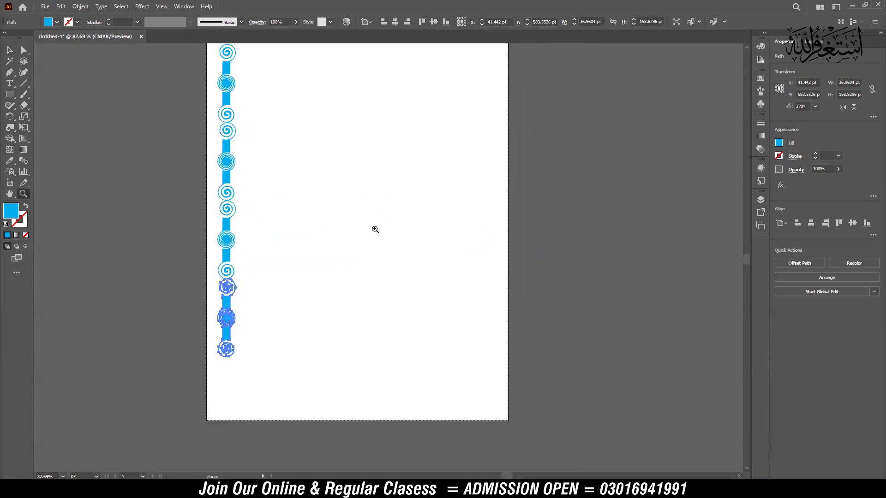
drag(375, 230, 360, 204)
key(ctrl+d)
Step: Scale the whole spiral column to about 34 by 736 pt and place a copy of it along the artboard's right edge
key(v)
click(322, 152)
drag(296, 74, 250, 412)
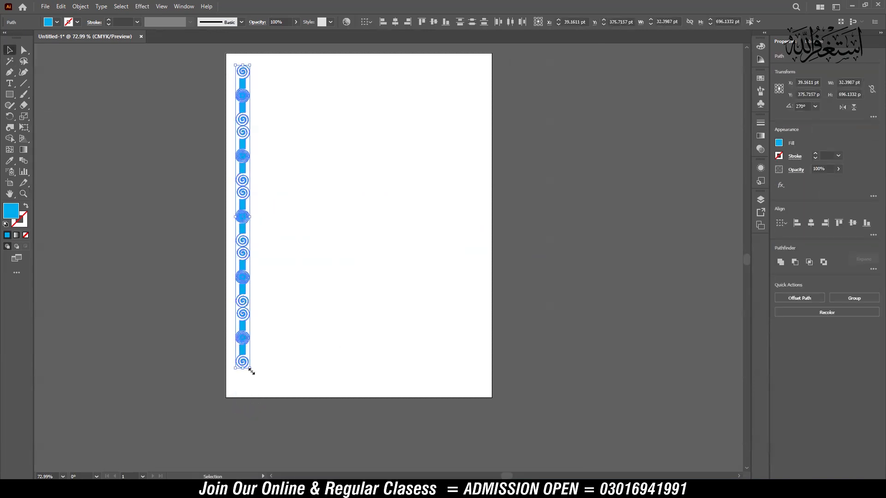
drag(251, 370, 253, 386)
drag(253, 184, 497, 172)
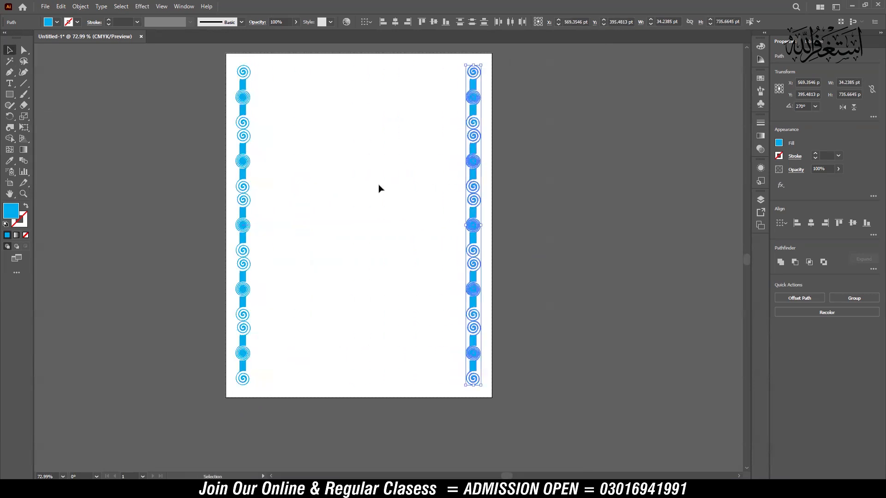
click(378, 188)
Step: Select both spiral border columns and delete them from the artboard
key(z)
click(286, 100)
scroll(415, 138, up, 2)
key(v)
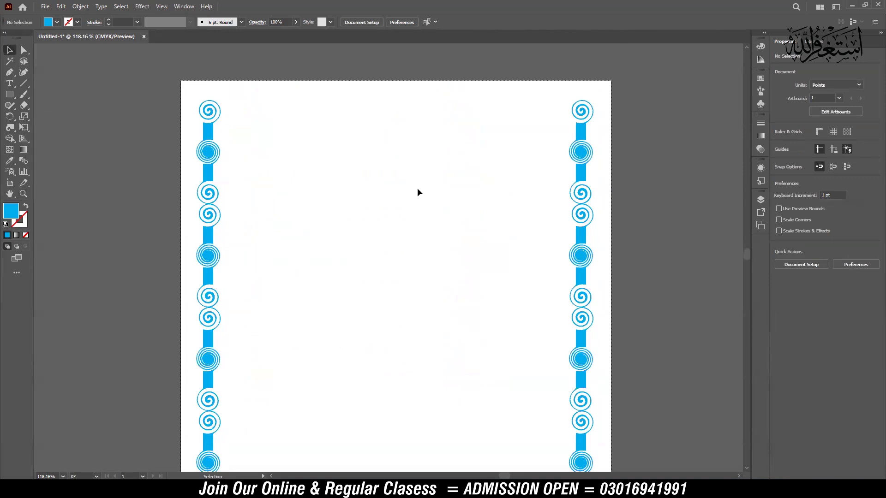
scroll(419, 219, down, 5)
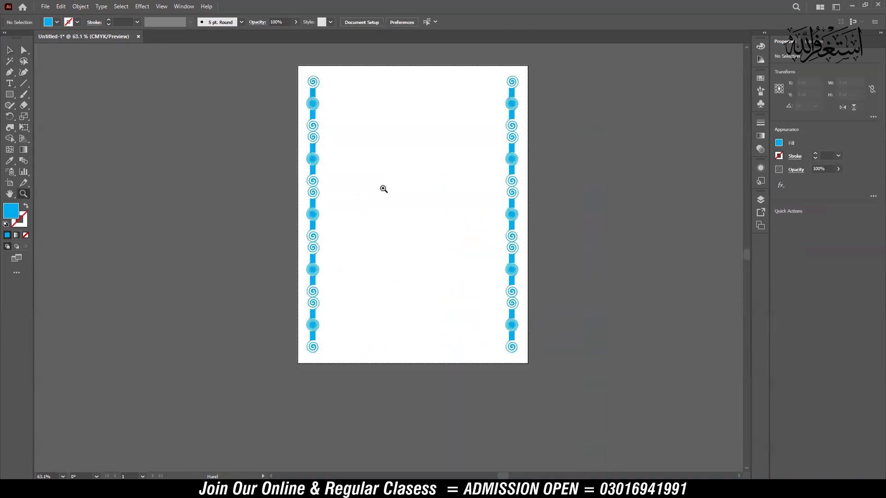
key(ctrl+a)
key(Delete)
Step: Draw a blue rectangle about 252 by 164 pt and centre it roughly in the view
key(z)
drag(405, 168, 581, 270)
key(v)
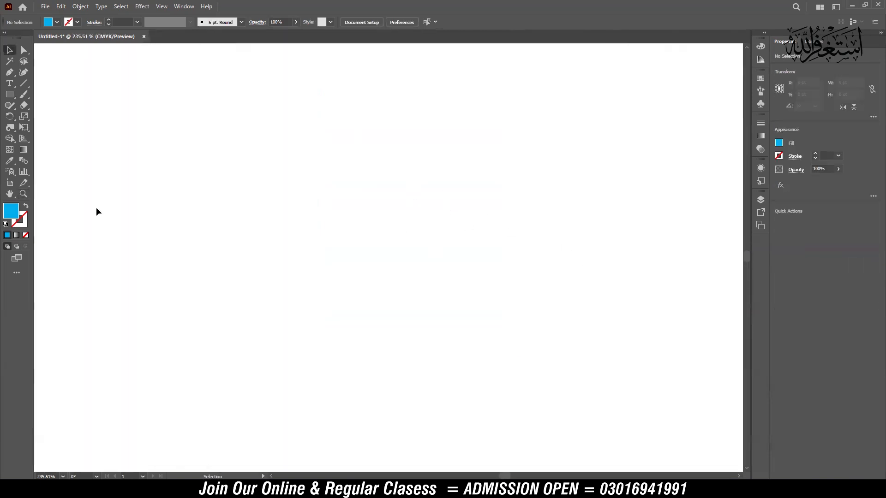
click(10, 95)
mouse_move(240, 141)
mouse_down()
mouse_move(560, 340)
mouse_move(579, 326)
mouse_move(593, 370)
mouse_up()
key(v)
drag(514, 252, 467, 262)
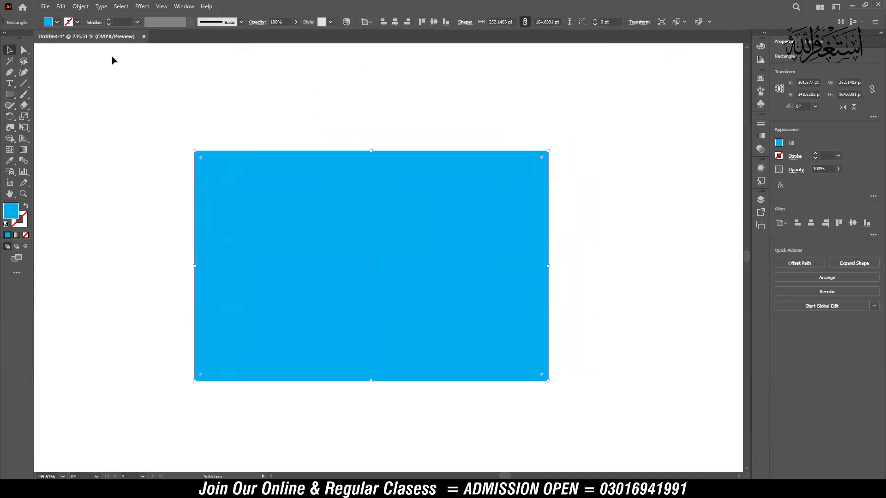
Step: Fill the rectangle with the red swatch C=0 M=90 Y=85 K=0 and shift it slightly up and to the right
click(56, 22)
click(76, 39)
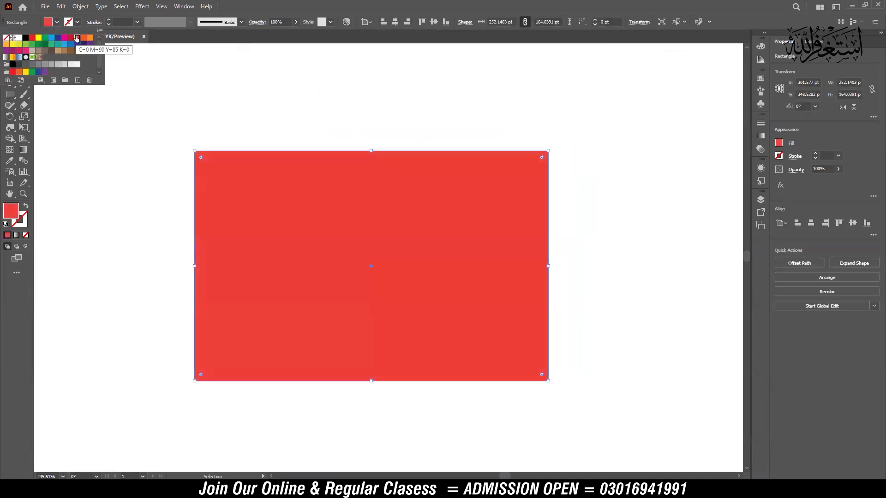
click(422, 233)
drag(423, 233, 436, 219)
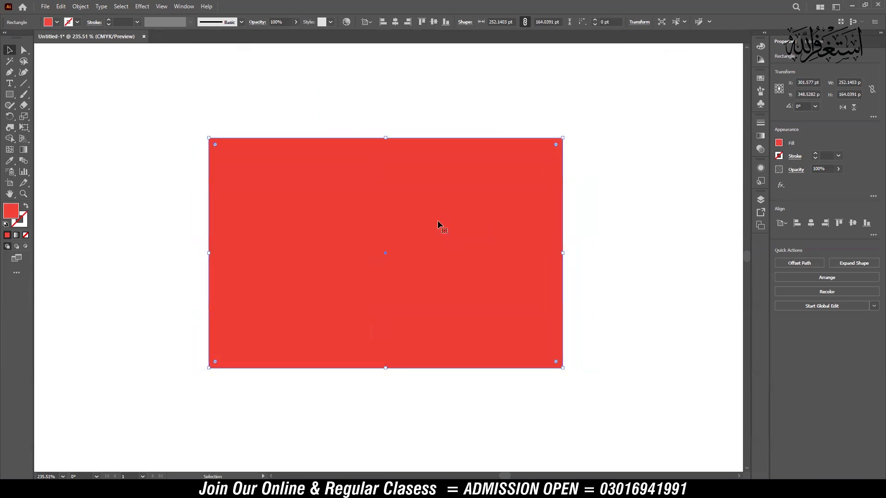
Step: Choose the Pucker tool, and replace the red rectangle with a red circle about 51 pt in diameter
click(10, 128)
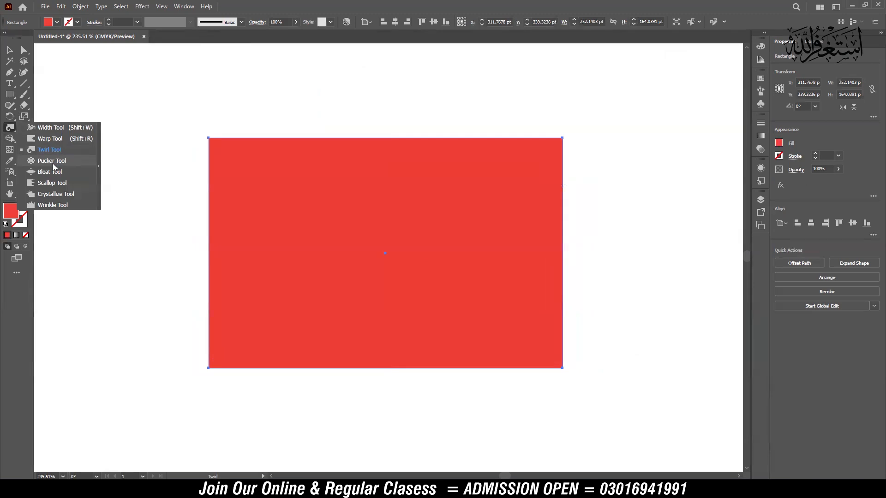
click(52, 161)
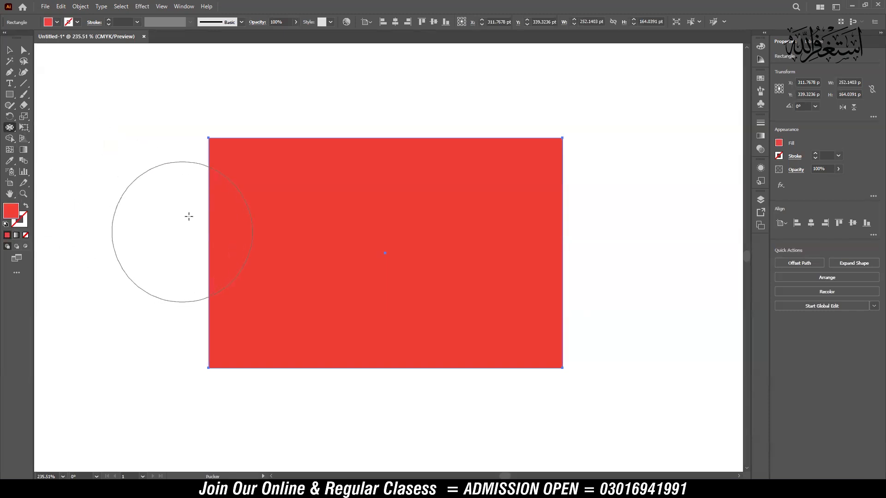
key(v)
key(Delete)
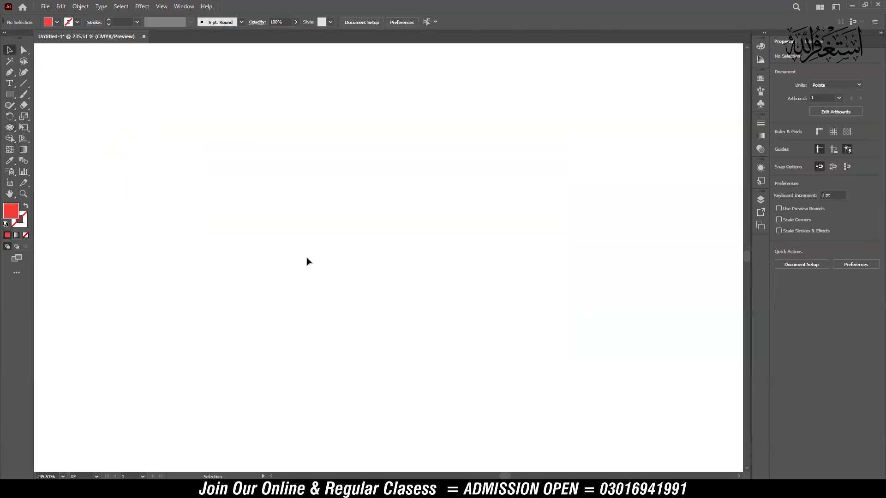
click(9, 94)
click(46, 117)
drag(371, 241, 398, 268)
key(v)
Step: Try to pucker the small red circle at its centre, and undo the distortion
click(10, 127)
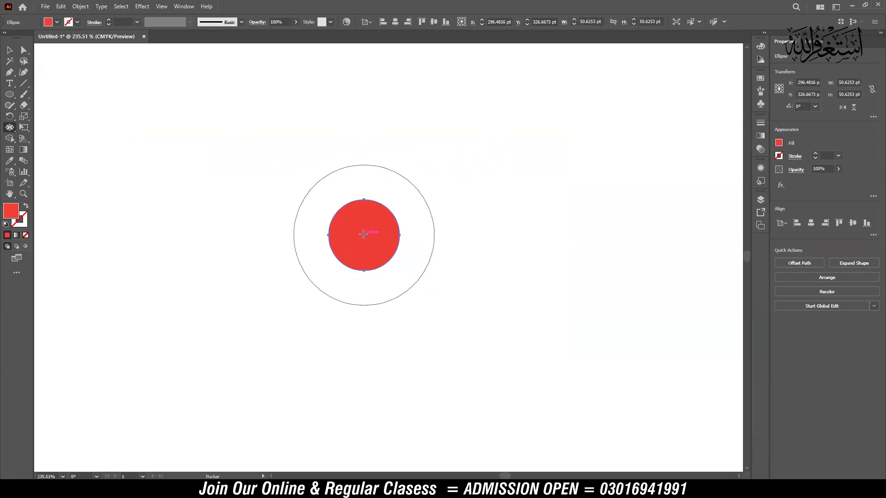
click(363, 234)
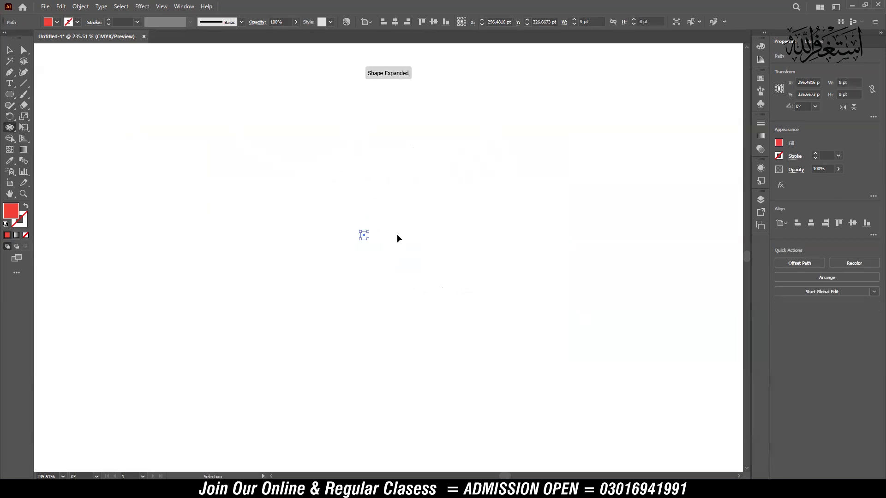
key(ctrl+z)
Step: Enlarge the circle to about 202 pt and pucker its right, left, top and bottom edges into the centre, forming four petals
key(v)
drag(403, 196, 506, 93)
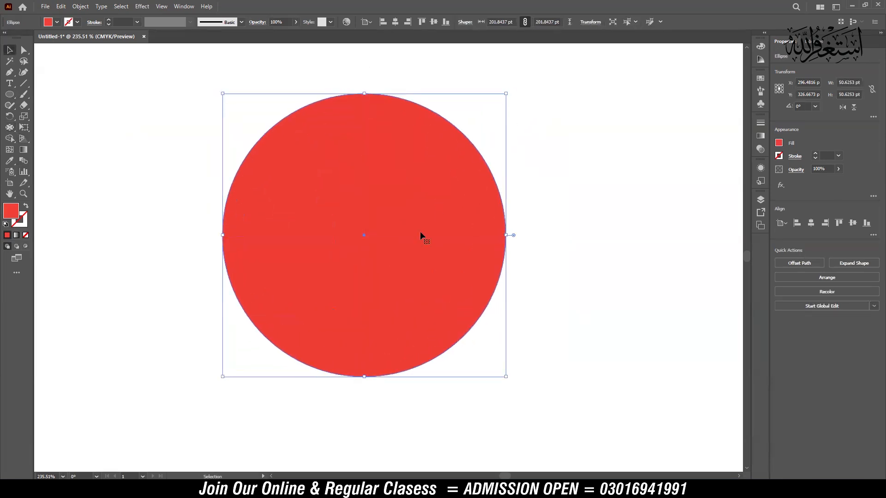
click(9, 128)
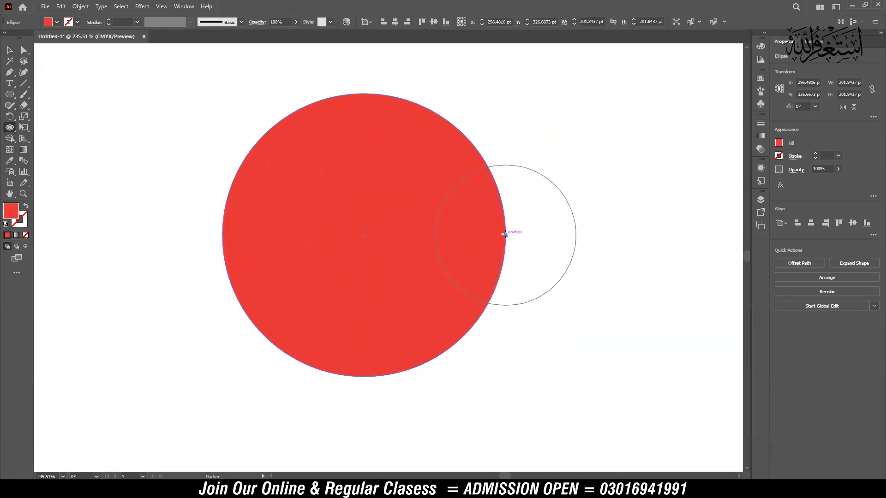
drag(505, 234, 470, 232)
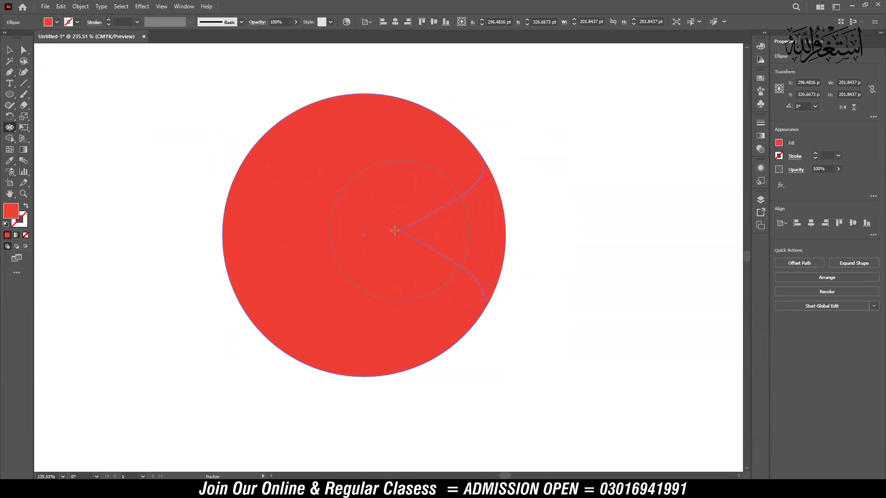
drag(366, 233, 366, 233)
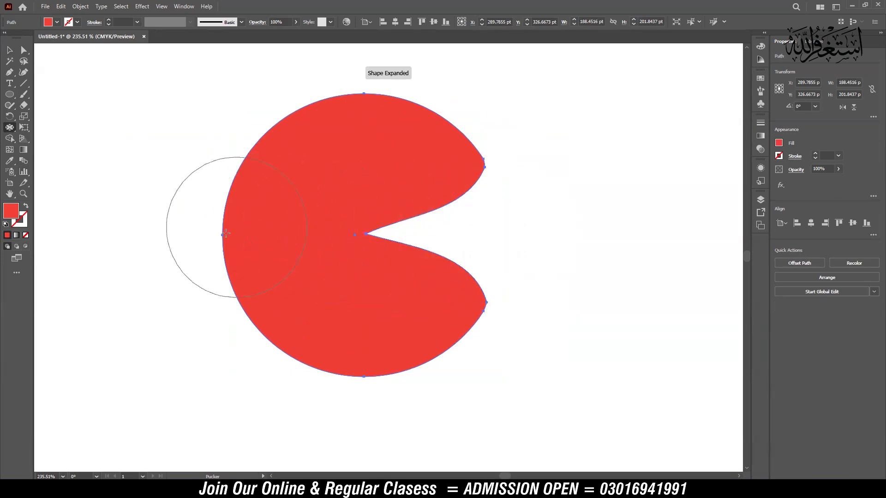
drag(220, 234, 366, 234)
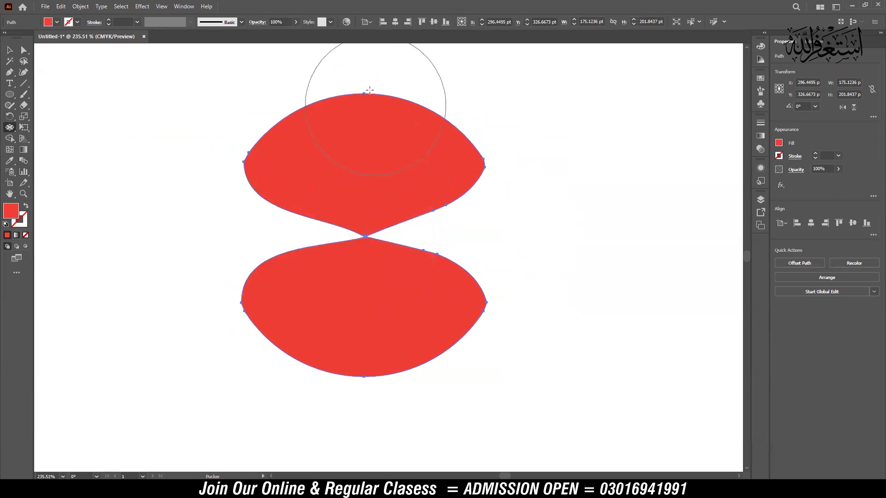
drag(362, 106, 366, 237)
drag(364, 376, 365, 236)
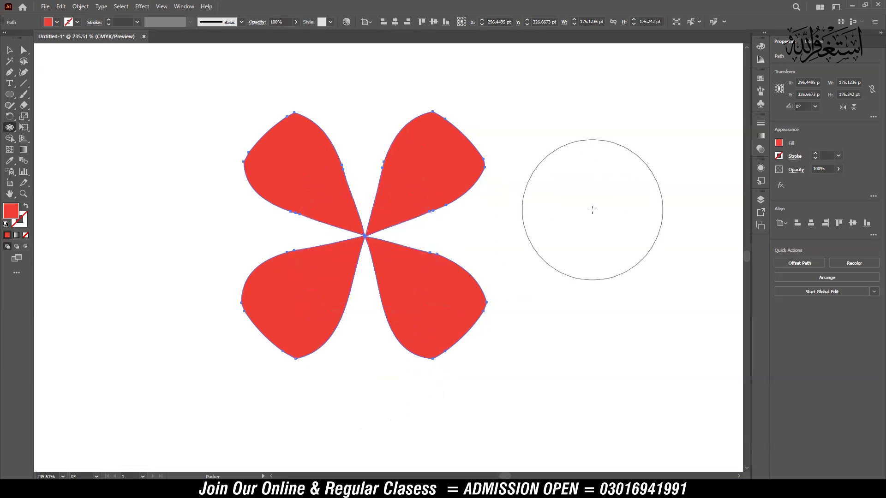
Step: Move the four-petal red shape to the left and delete it from the artboard
key(v)
drag(415, 170, 344, 167)
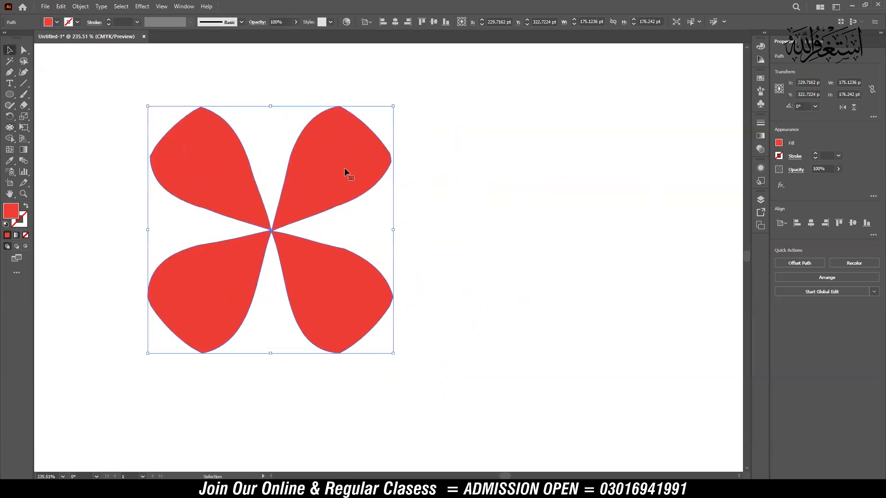
click(11, 129)
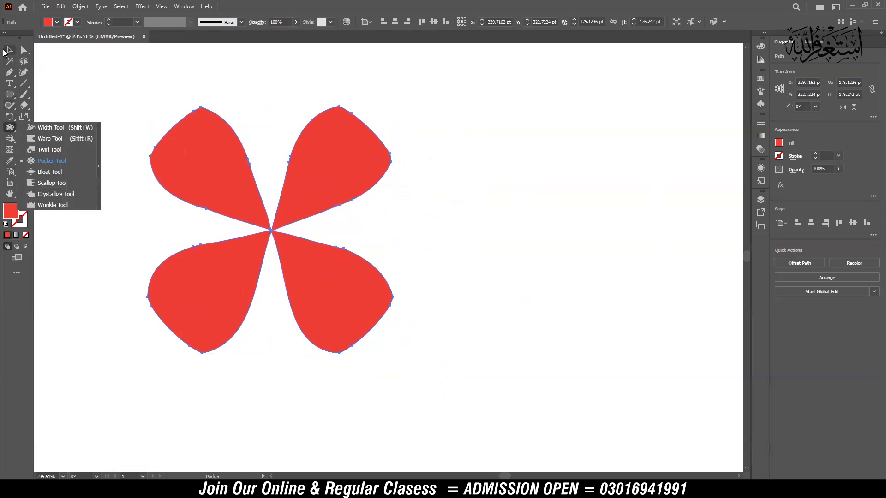
click(6, 51)
drag(383, 212, 439, 148)
key(Delete)
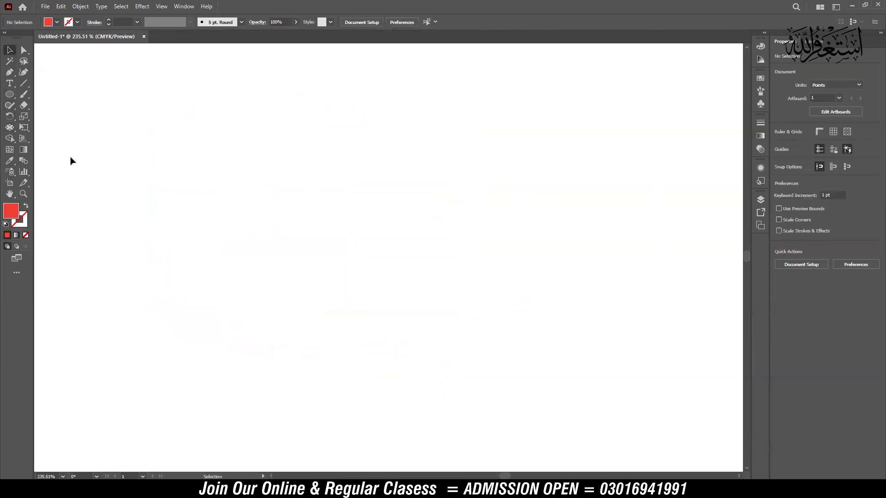
Step: Draw a red circle about 99 pt in diameter in the middle of the artboard
click(14, 97)
mouse_move(400, 244)
mouse_down()
mouse_move(459, 290)
mouse_move(470, 313)
mouse_up()
key(v)
double_click(10, 128)
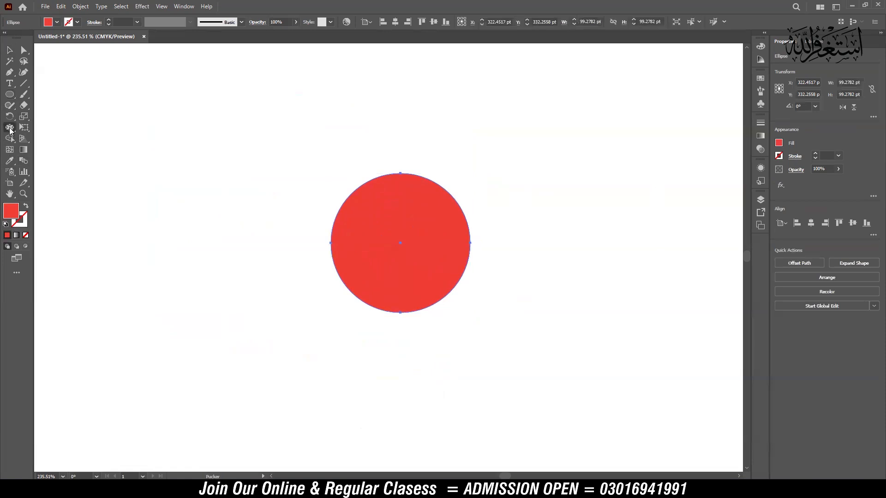
click(506, 336)
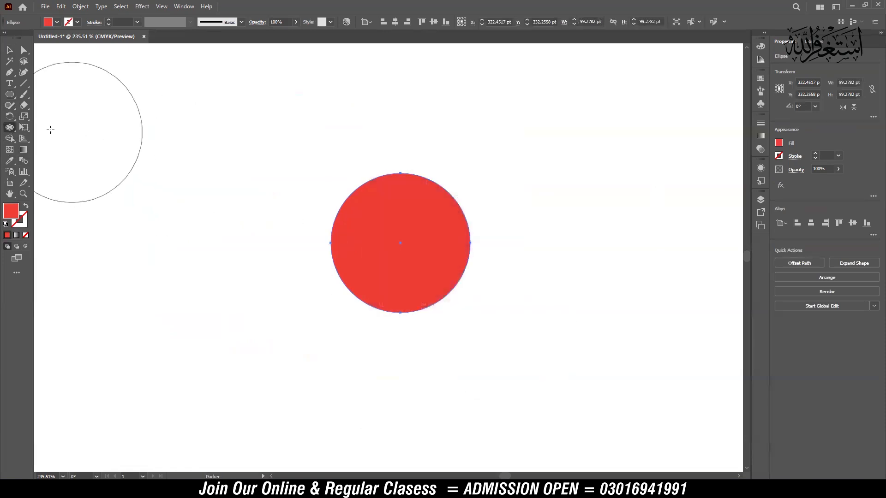
Step: Distort the red circle's right, left and top edges with the Bloat tool, starting with a crescent-shaped cut on the right
right_click(9, 127)
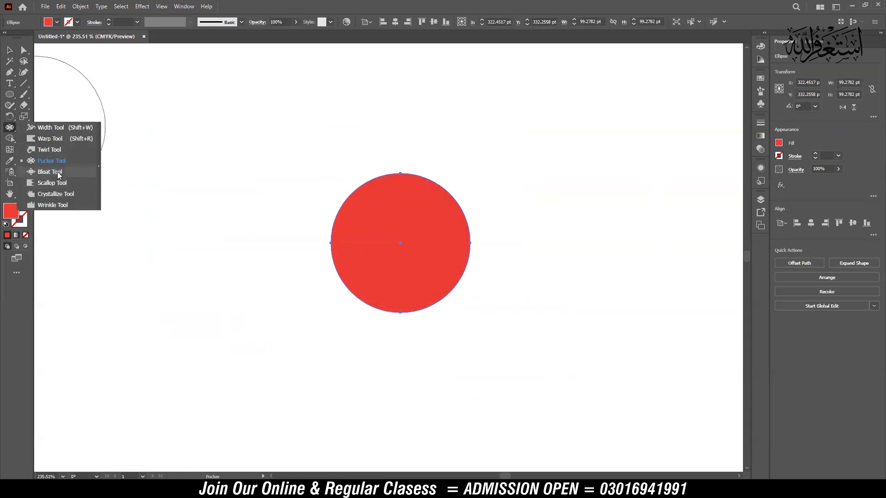
click(49, 172)
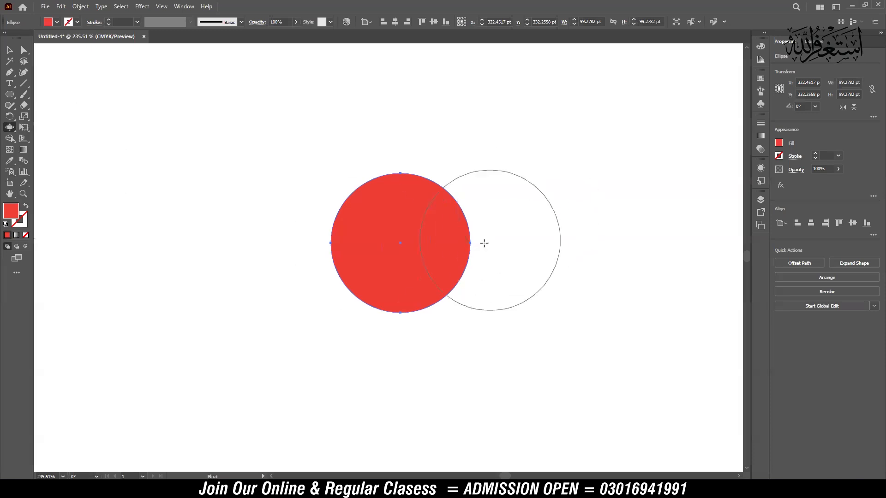
mouse_move(469, 242)
mouse_down()
mouse_move(486, 241)
mouse_move(467, 241)
mouse_up()
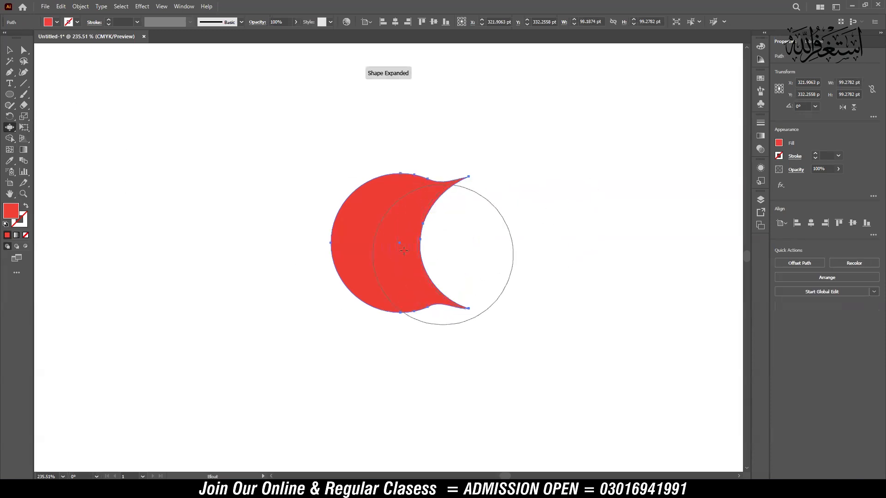
drag(330, 241, 367, 248)
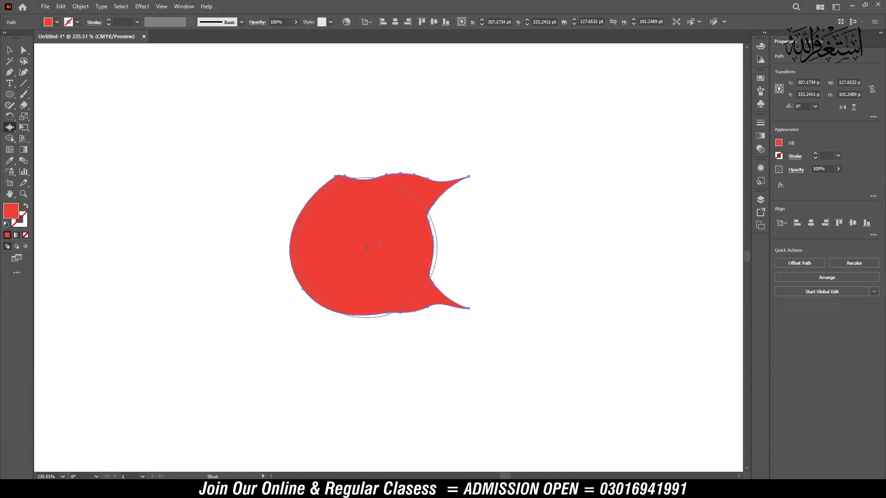
drag(375, 177, 376, 210)
Step: Delete the bloated shape and draw a tall red rectangle about 155 by 236 pt
key(v)
key(Delete)
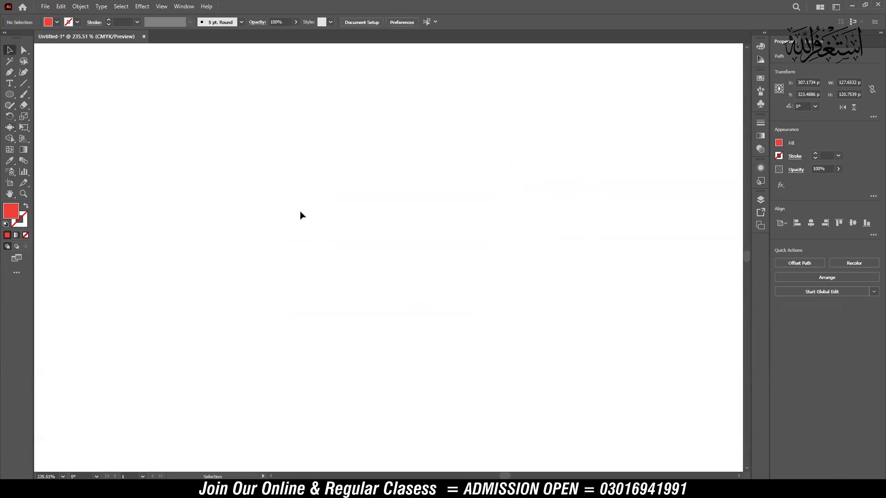
key(l)
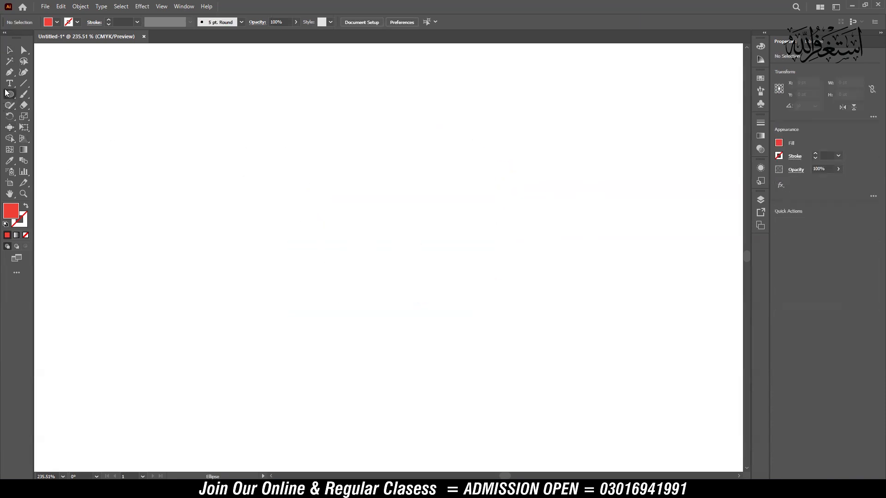
drag(11, 96, 51, 93)
drag(171, 119, 389, 450)
key(v)
drag(330, 255, 340, 234)
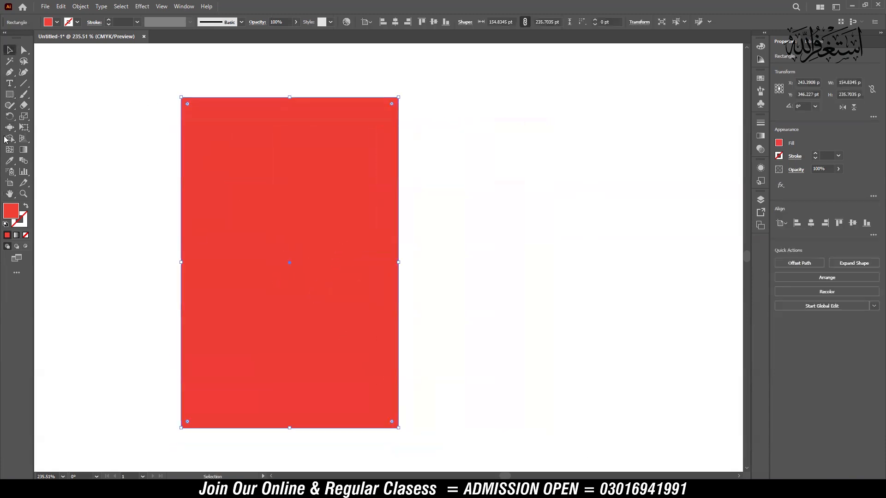
Step: Distort all four corners of the red rectangle with the Bloat tool, carving the upper-right one inward and bulging the other three outward
click(8, 128)
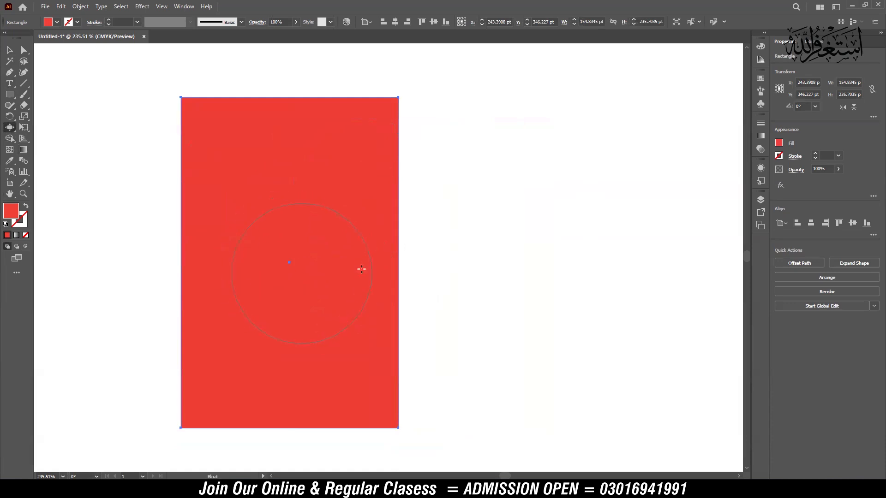
mouse_move(402, 92)
mouse_down()
mouse_move(436, 99)
mouse_move(398, 103)
mouse_move(358, 129)
mouse_move(331, 168)
mouse_up()
scroll(306, 366, down, 3)
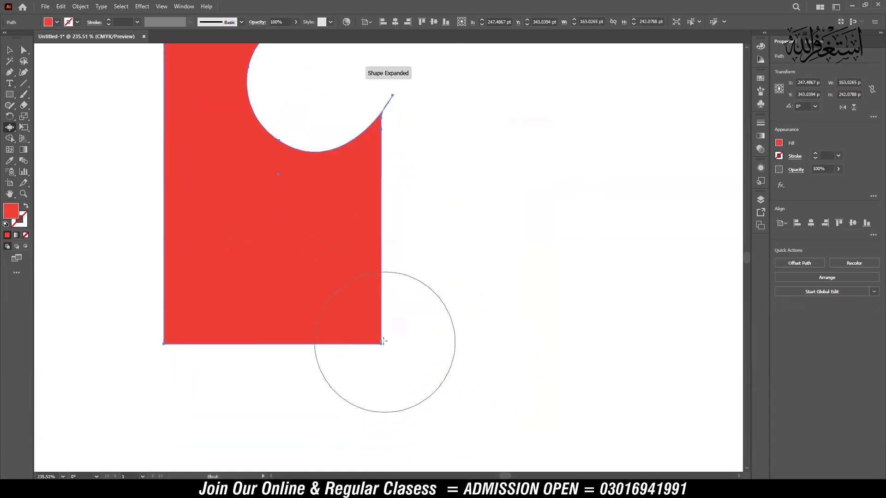
drag(383, 341, 334, 301)
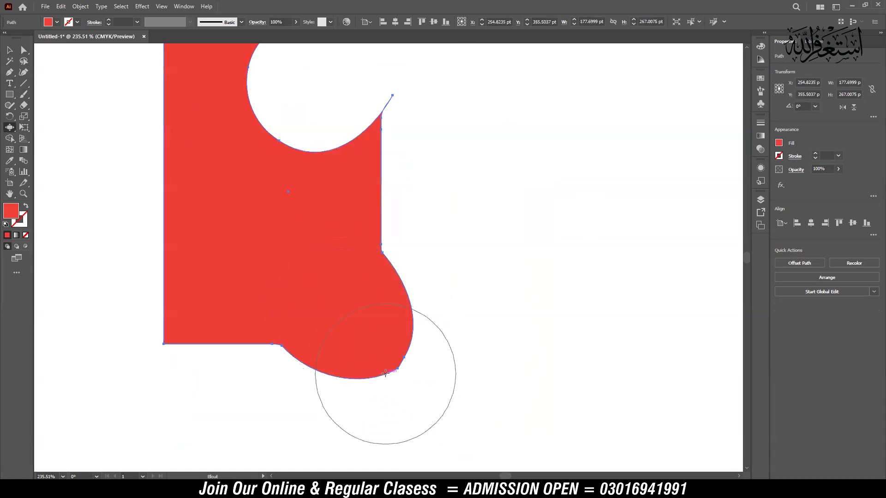
click(170, 325)
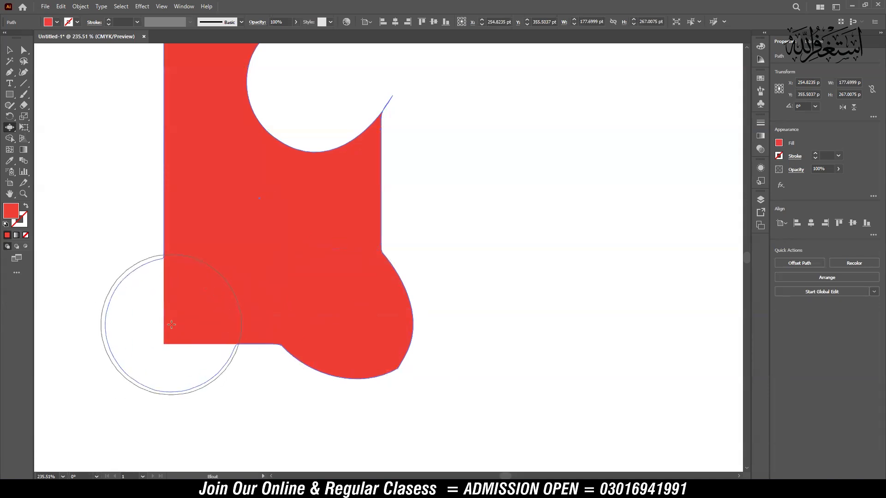
drag(223, 197, 384, 327)
drag(334, 143, 332, 143)
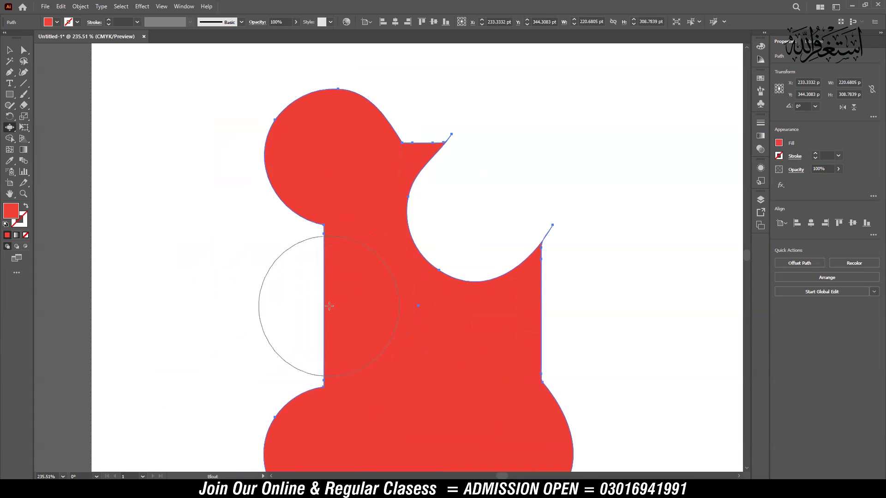
Step: Bloat the rectangle's left and right sides between the corners into rounded, cloud-like bulges
click(317, 306)
mouse_move(387, 300)
mouse_down()
mouse_move(443, 272)
mouse_move(445, 230)
mouse_move(507, 296)
mouse_move(572, 318)
mouse_move(529, 362)
mouse_move(362, 368)
mouse_move(331, 381)
mouse_move(331, 293)
mouse_move(377, 312)
mouse_up()
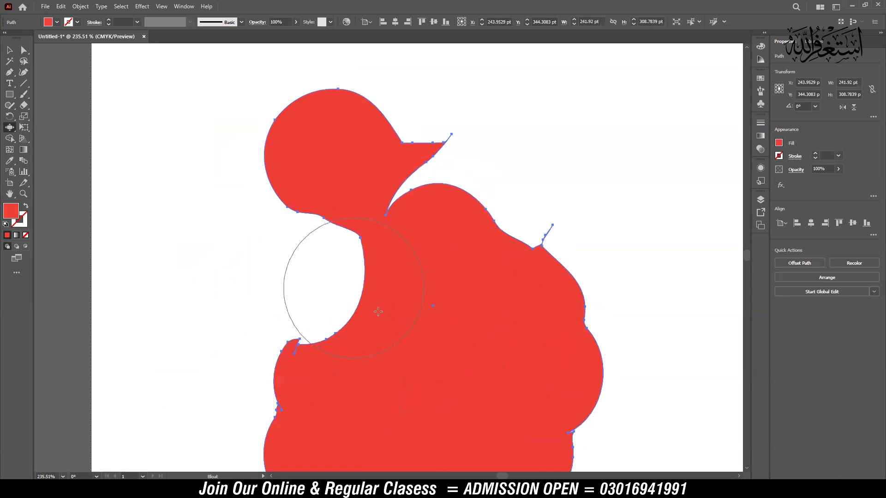
mouse_move(398, 349)
mouse_down()
mouse_move(314, 302)
mouse_move(325, 272)
mouse_move(304, 284)
mouse_move(389, 240)
mouse_up()
Step: Delete the bloated shape and draw a red hexagon about 137 by 119 pt in its place
click(9, 49)
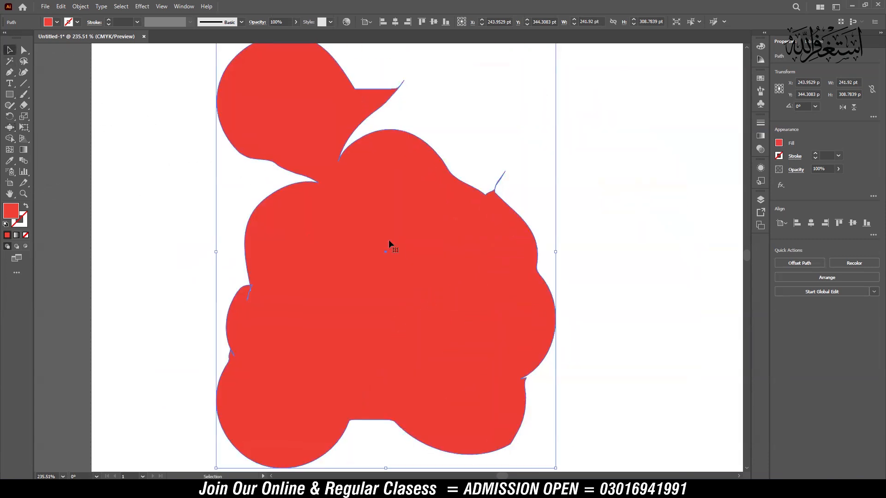
key(Delete)
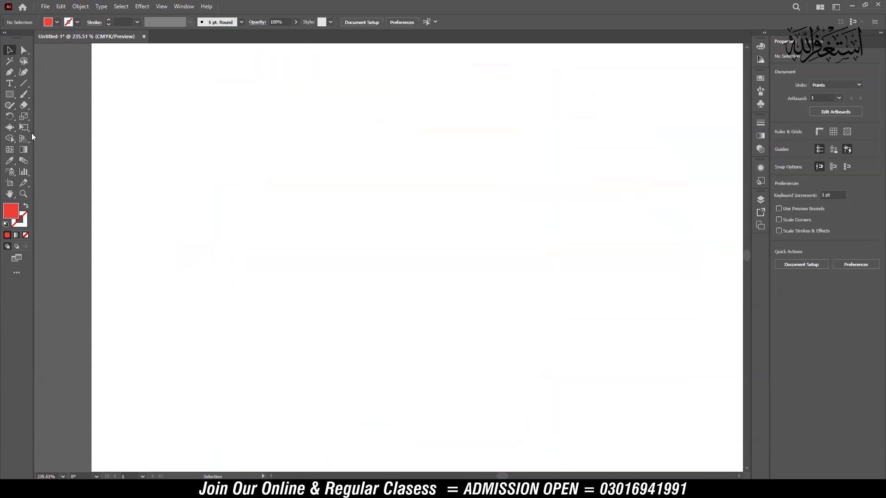
click(10, 96)
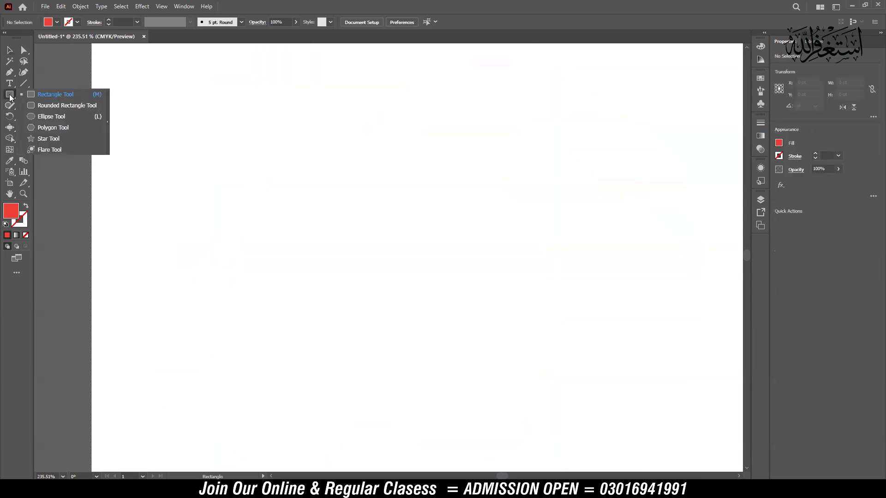
click(53, 127)
drag(406, 235, 491, 325)
key(v)
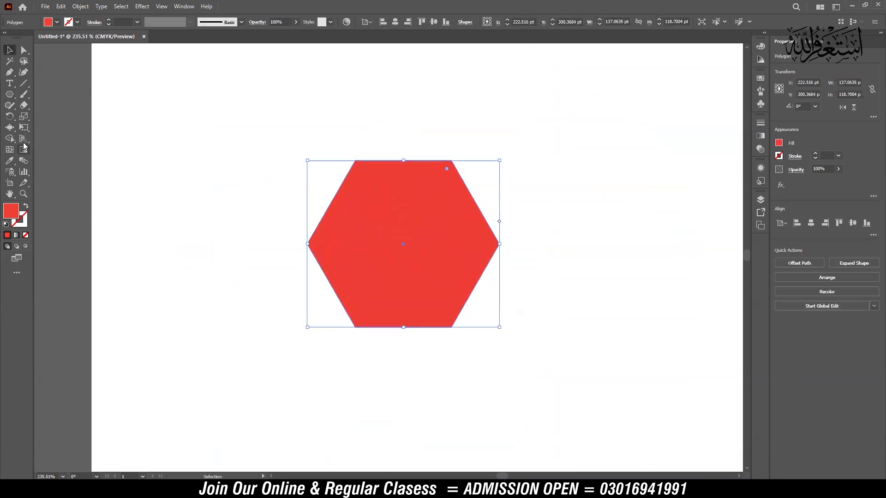
Step: Distort the hexagon's edges with the Scallop tool, starting at its upper-right corner, and inspect the spiky result up close
click(10, 128)
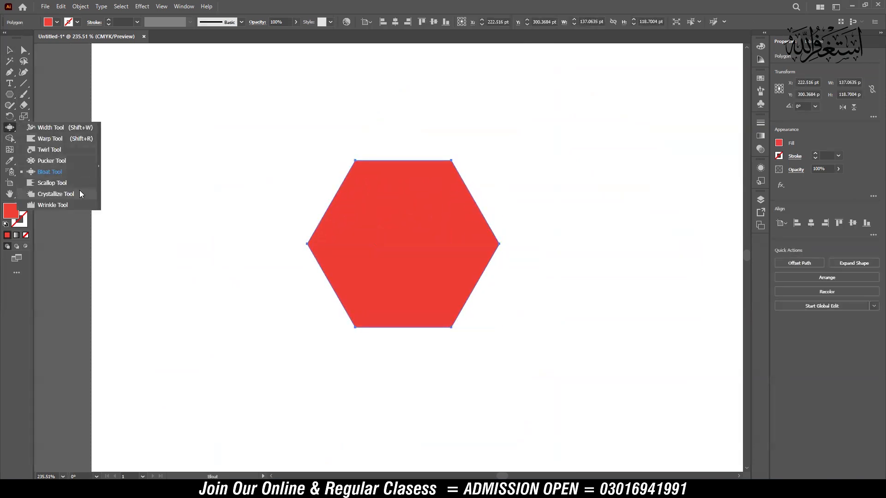
click(57, 184)
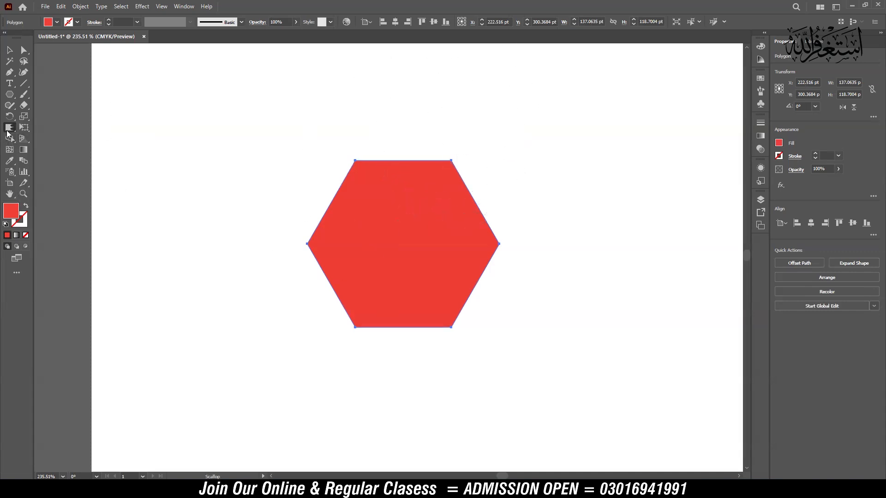
mouse_move(453, 158)
mouse_down()
mouse_move(480, 202)
mouse_move(485, 230)
mouse_move(473, 247)
mouse_move(499, 247)
mouse_move(483, 280)
mouse_move(512, 274)
mouse_move(487, 290)
mouse_move(507, 298)
mouse_move(477, 308)
mouse_move(497, 331)
mouse_move(442, 337)
mouse_move(428, 357)
mouse_move(406, 338)
mouse_move(315, 331)
mouse_move(340, 306)
mouse_move(316, 257)
mouse_move(274, 247)
mouse_move(322, 179)
mouse_move(311, 153)
mouse_move(378, 153)
mouse_move(397, 143)
mouse_move(460, 167)
mouse_up()
click(11, 50)
drag(409, 289, 405, 251)
click(212, 250)
key(z)
key(v)
Step: Delete the scalloped hexagon and draw a wide red rectangle about 197 by 76 pt
click(290, 210)
key(Delete)
click(10, 94)
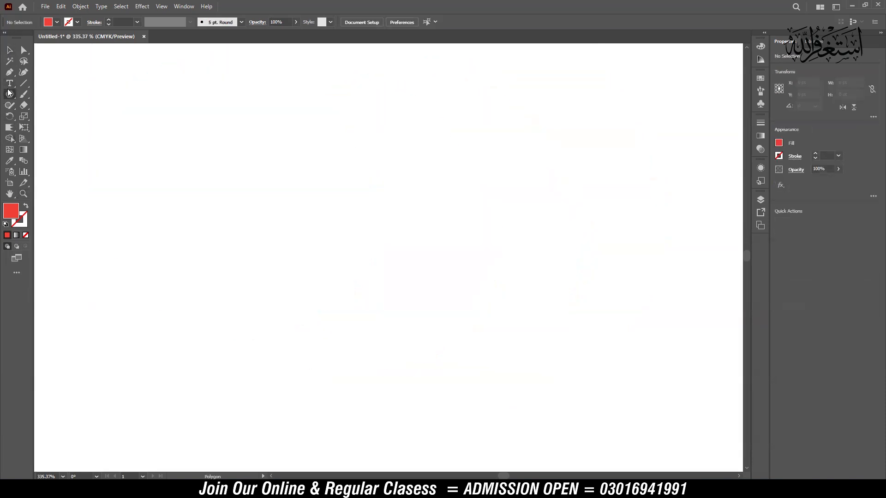
click(46, 94)
mouse_move(238, 146)
mouse_down()
mouse_move(312, 208)
mouse_move(633, 297)
mouse_up()
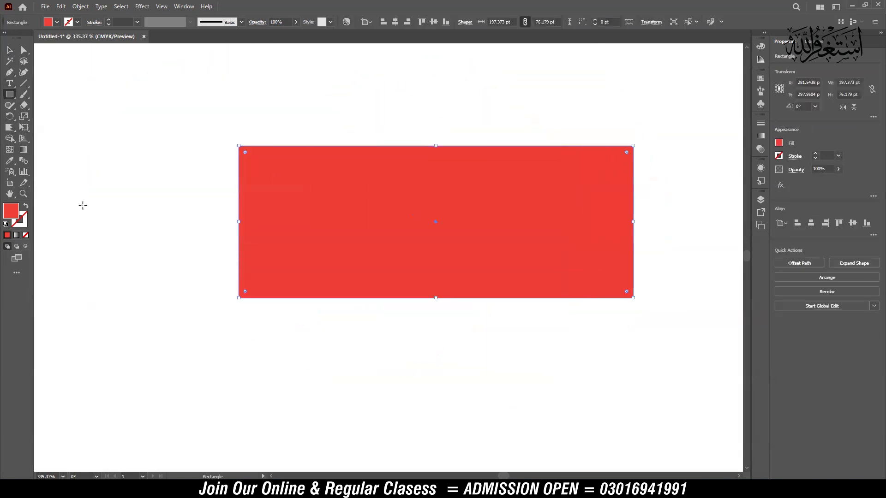
Step: Distort the wide rectangle's edges all around with the Scallop tool and reposition the spiky shape on the artboard
click(9, 128)
mouse_move(303, 142)
mouse_down()
mouse_move(388, 163)
mouse_move(579, 153)
mouse_move(616, 196)
mouse_move(550, 244)
mouse_move(494, 241)
mouse_move(472, 286)
mouse_move(283, 257)
mouse_move(34, 114)
mouse_up()
click(10, 50)
click(277, 344)
drag(530, 259, 526, 405)
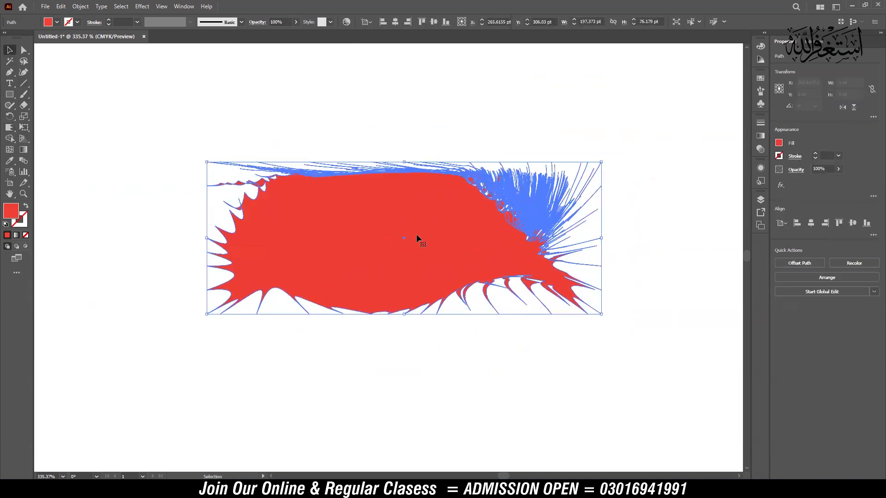
Step: Delete the scalloped rectangle and draw a red circle about 87 pt in diameter
key(Delete)
click(9, 94)
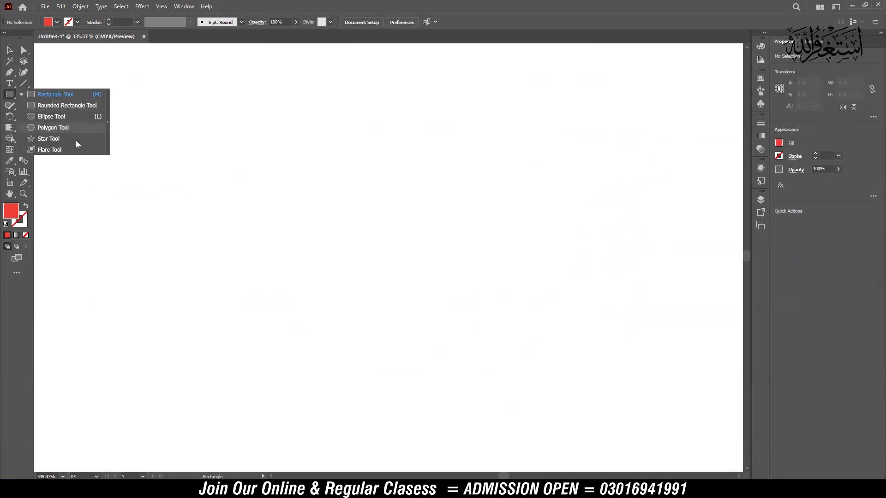
click(51, 117)
mouse_move(397, 228)
mouse_down()
mouse_move(483, 300)
mouse_move(484, 316)
mouse_up()
key(v)
Step: Cut a spiky crescent into the circle's right side with the Crystallize tool and move the shape toward the left
click(12, 129)
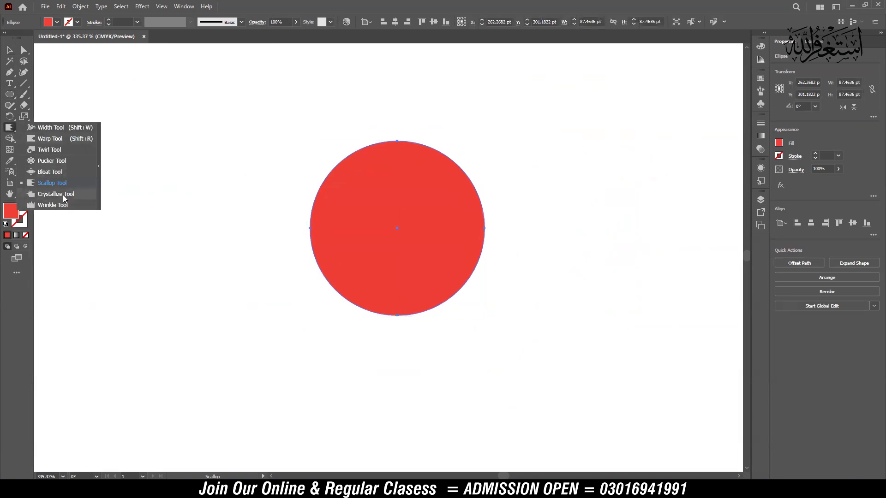
click(55, 194)
drag(480, 192, 478, 192)
click(22, 50)
click(247, 103)
key(z)
drag(386, 203, 391, 225)
key(v)
drag(356, 256, 297, 239)
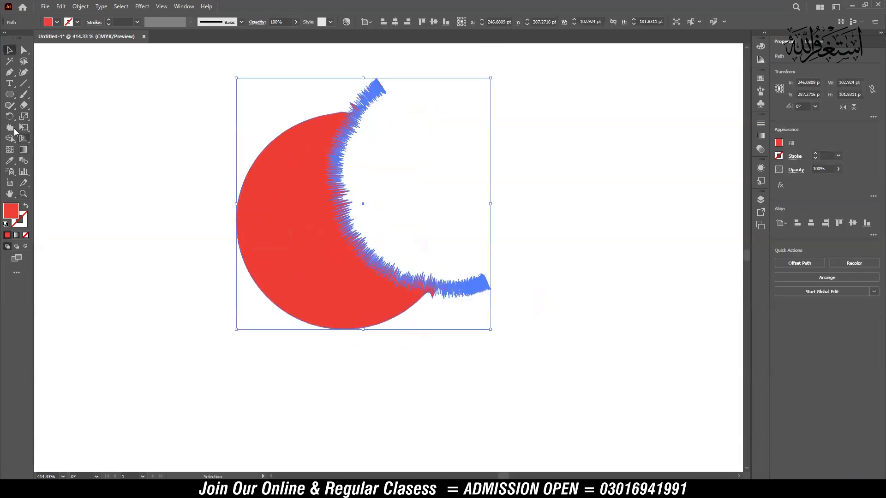
Step: Distort the crescent's lower-right edge with the Crystallize tool to form long spikes, and deselect the shape
click(10, 127)
drag(403, 318, 389, 323)
click(9, 50)
click(100, 102)
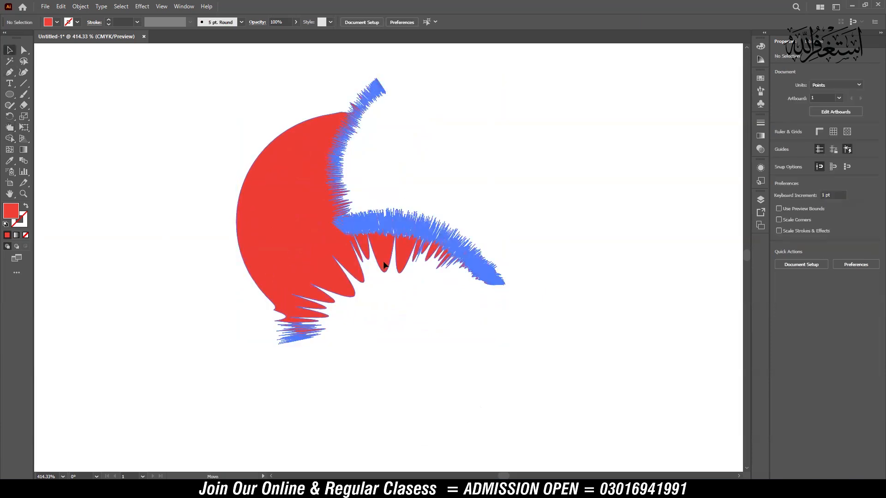
Step: Delete the crystallized shape and draw a red rectangle about 121 by 108 pt
drag(384, 262, 443, 283)
key(Delete)
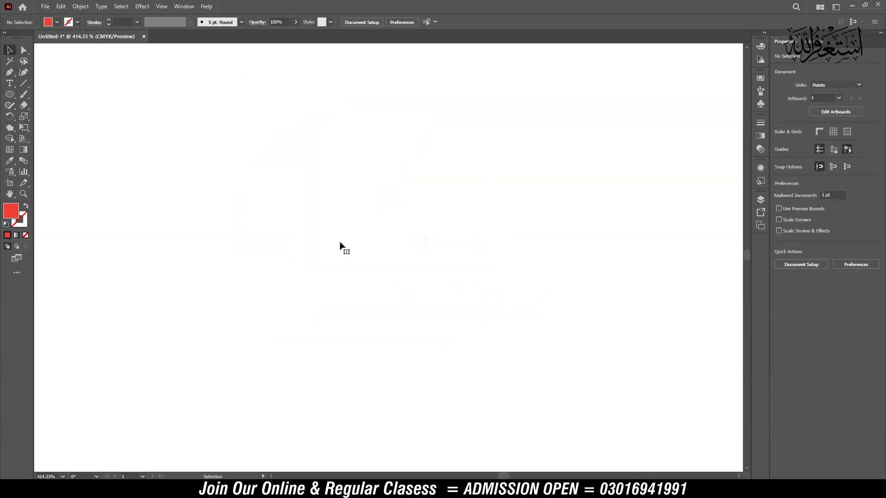
click(9, 95)
drag(7, 98, 63, 96)
drag(274, 112, 573, 380)
key(v)
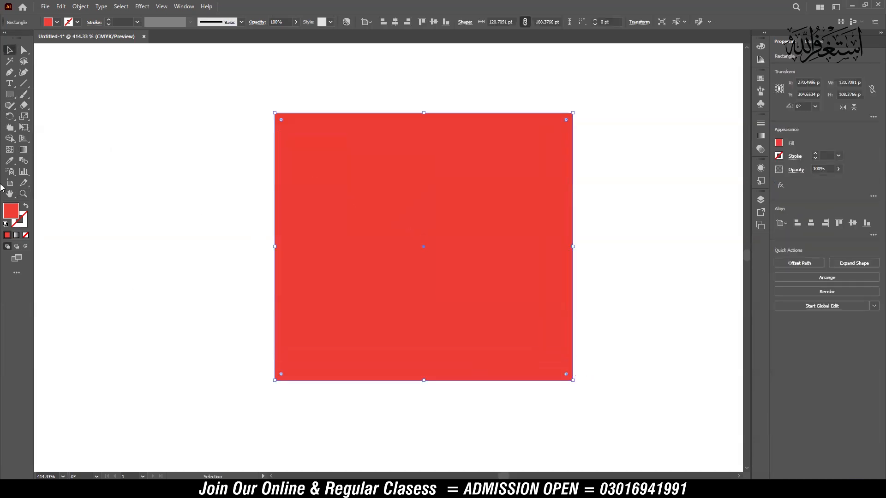
Step: Roughen the rectangle's top and bottom edges into torn, jagged contours with the Wrinkle tool, and brush over its left edge
click(9, 129)
click(9, 130)
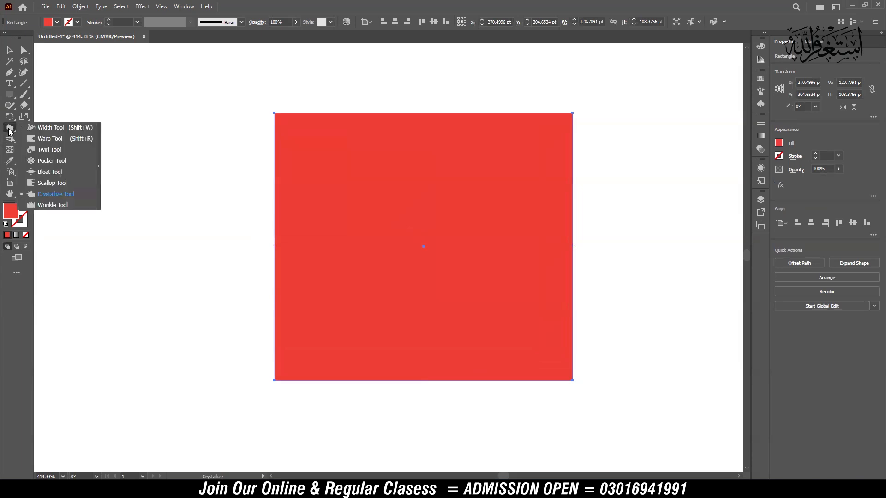
click(52, 204)
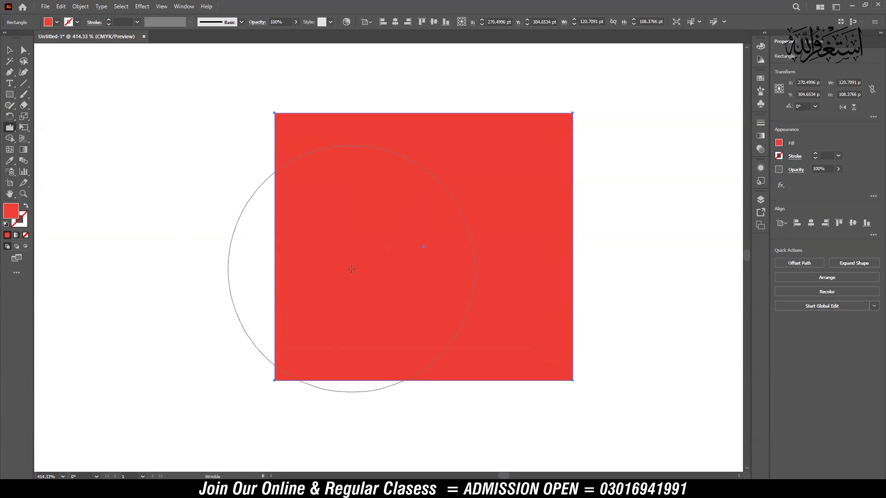
mouse_move(320, 103)
mouse_down()
mouse_move(313, 89)
mouse_move(359, 117)
mouse_move(528, 117)
mouse_move(401, 117)
mouse_move(371, 141)
mouse_up()
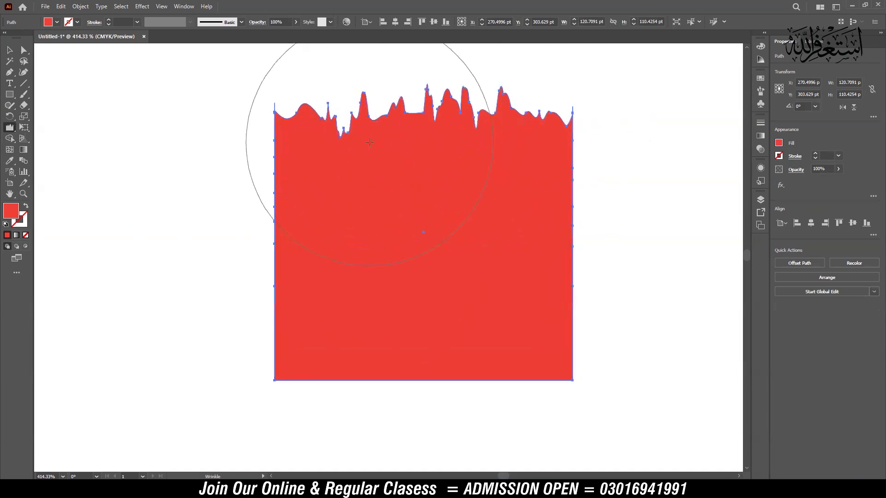
mouse_move(329, 375)
mouse_down()
mouse_move(329, 346)
mouse_move(369, 390)
mouse_move(434, 392)
mouse_move(503, 362)
mouse_move(545, 357)
mouse_move(514, 366)
mouse_move(327, 369)
mouse_up()
drag(302, 193, 294, 214)
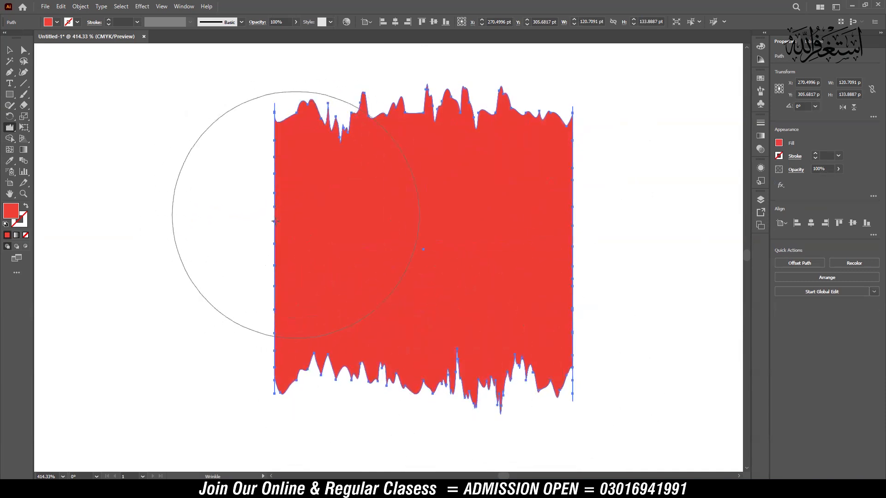
Step: Move the wrinkled shape to the upper-left area of the artboard
click(10, 50)
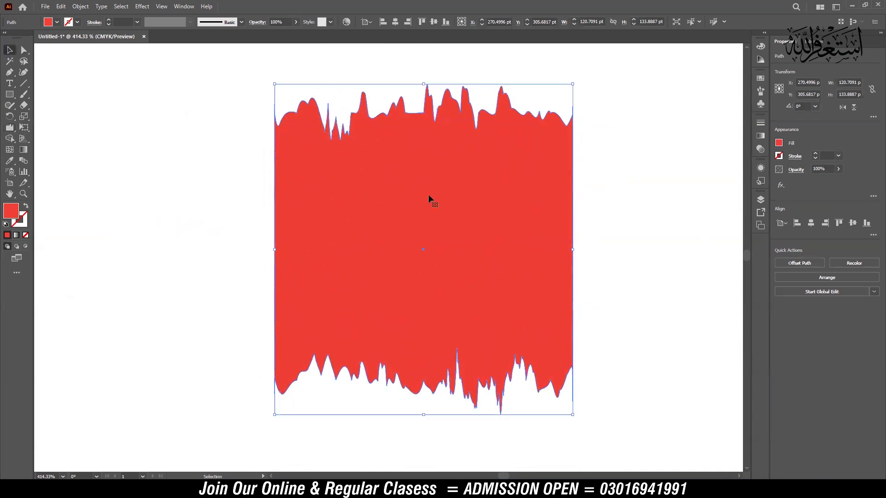
scroll(549, 258, down, 4)
drag(553, 264, 349, 156)
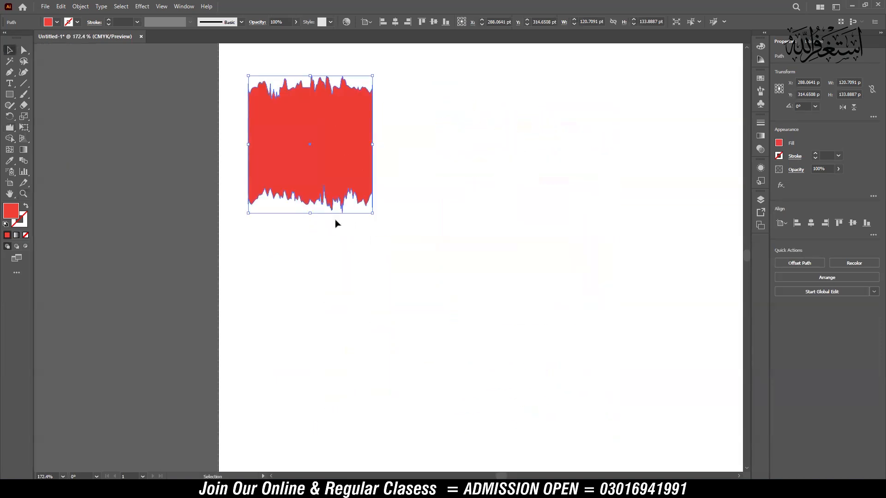
Step: Move the anchor points of the jagged bottom edge straight down so the shape is about 313 pt tall
key(a)
drag(272, 168, 407, 243)
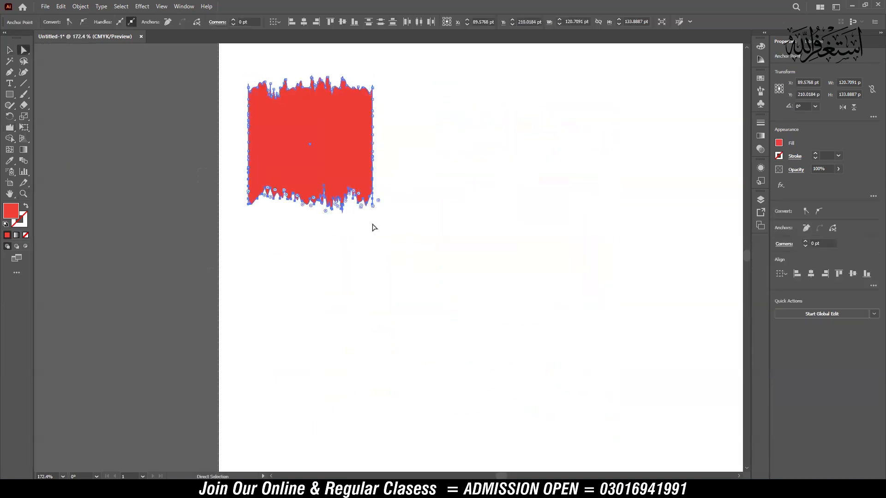
drag(373, 193, 372, 377)
click(405, 342)
key(v)
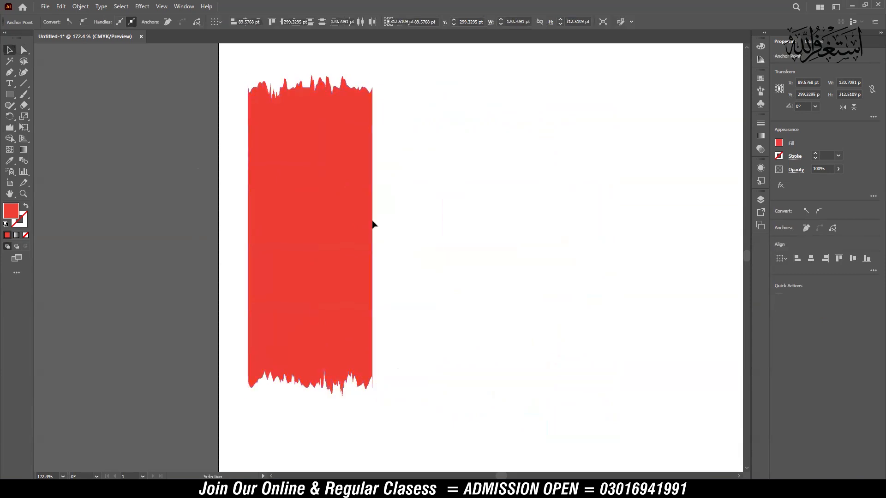
Step: Rotate the jagged strip to 270° as a horizontal banner, reduce its height to about 77 pt, and place it near the artboard's top
drag(362, 212, 545, 252)
drag(558, 114, 610, 307)
drag(490, 293, 464, 223)
drag(468, 268, 467, 223)
click(478, 249)
drag(554, 184, 558, 157)
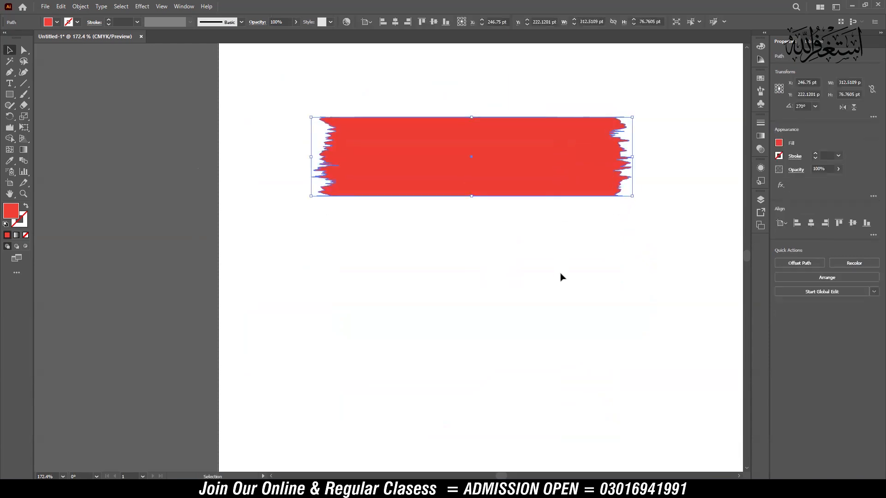
click(10, 128)
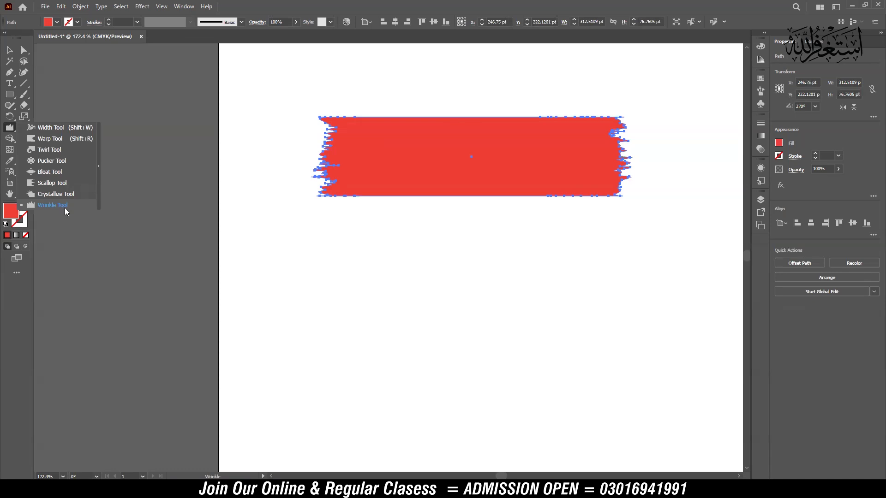
key(v)
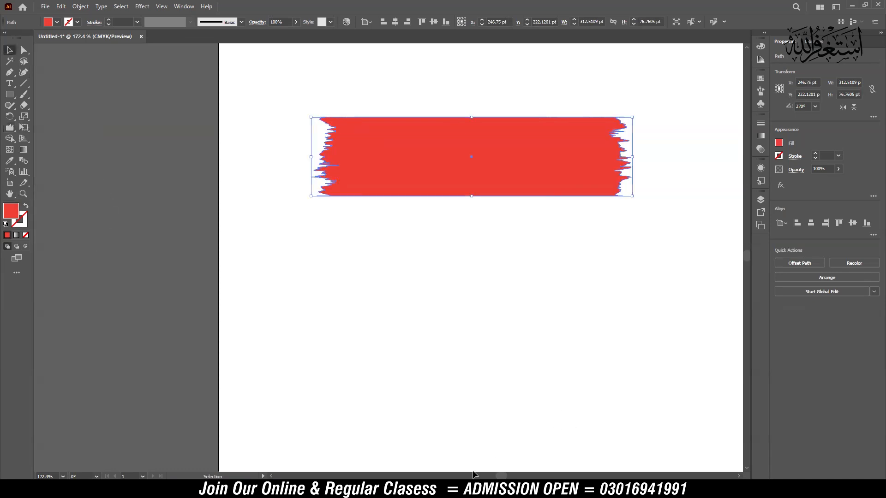
Step: Switch to the browser and show the header of the Sargodha Training Institute YouTube channel page
click(467, 488)
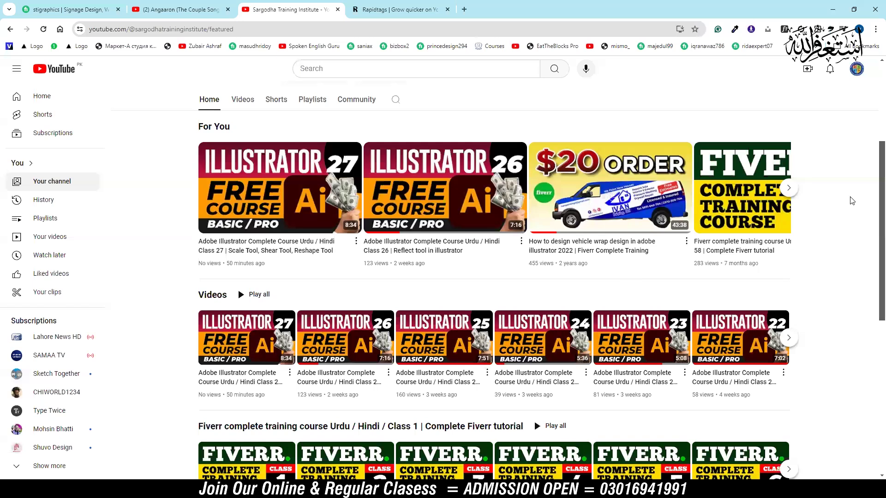
scroll(852, 200, up, 4)
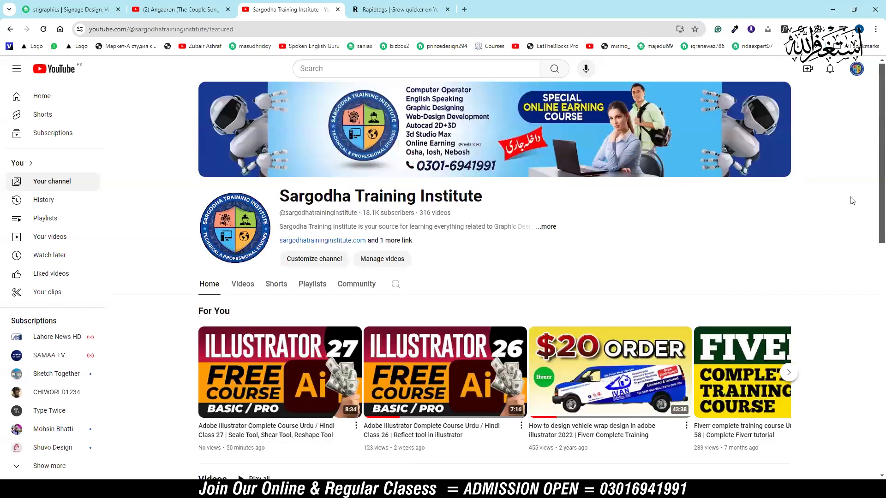